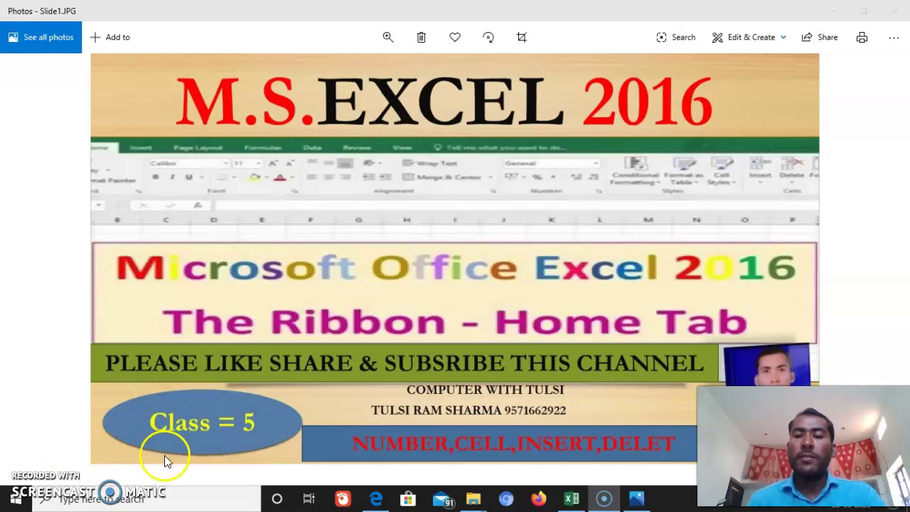
Step: Switch from the Photos title slide to the YOU TUBE workbook in Excel
{"action": "left_click", "coordinate": [569, 501]}
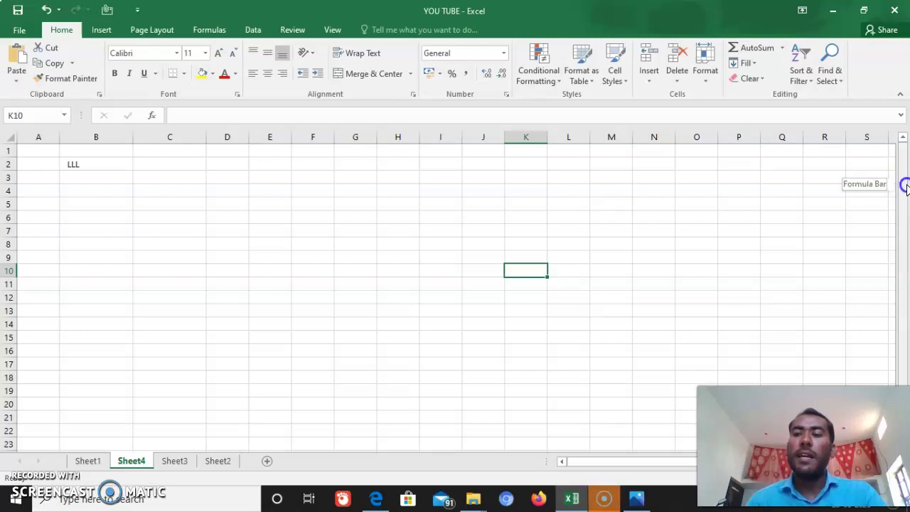
Step: Look through Sheet1 and Sheet3, ending on Sheet2 with the data table
{"action": "left_click", "coordinate": [97, 462]}
{"action": "left_click", "coordinate": [172, 462]}
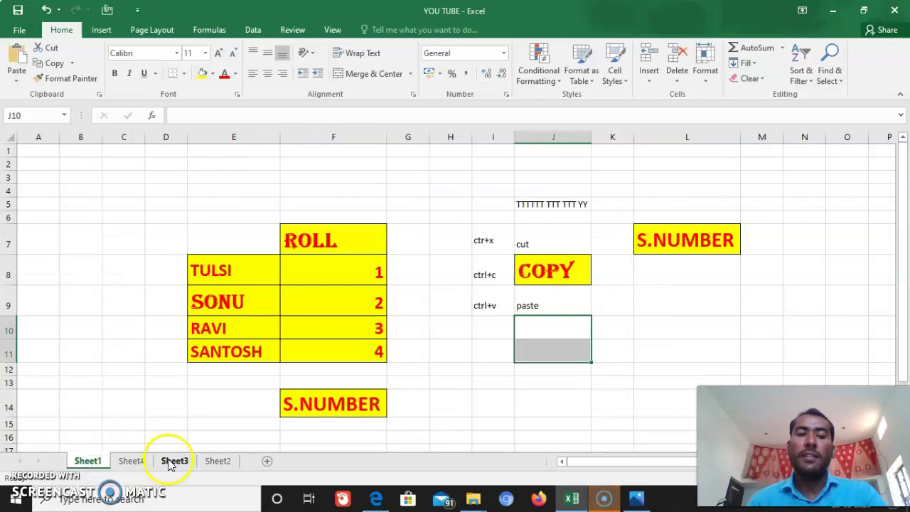
{"action": "left_click", "coordinate": [218, 449]}
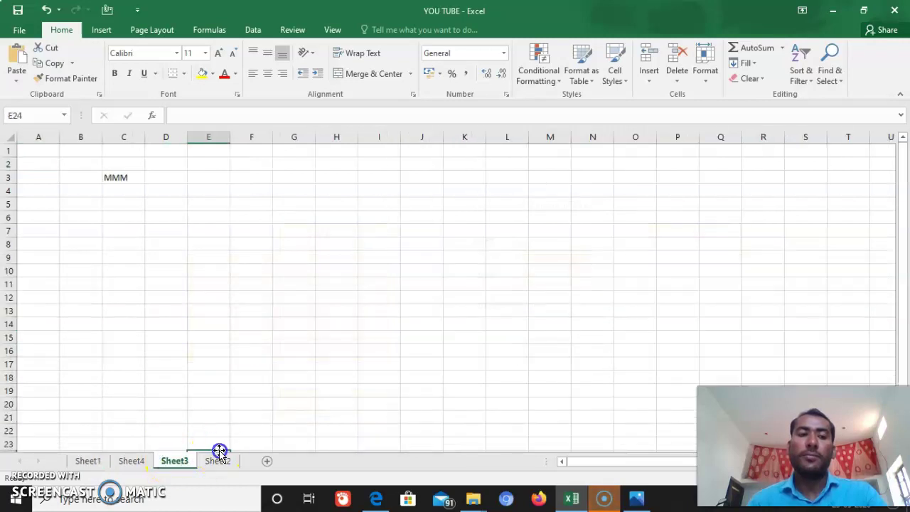
{"action": "left_click", "coordinate": [220, 460]}
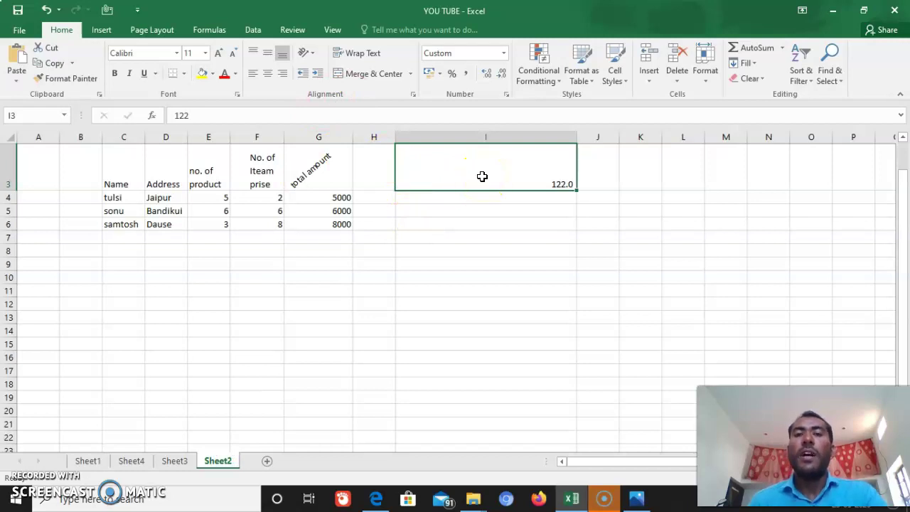
Step: Inspect the Sheet2 table, bringing up and dismissing the formatting menu for D10
{"action": "left_click", "coordinate": [487, 72]}
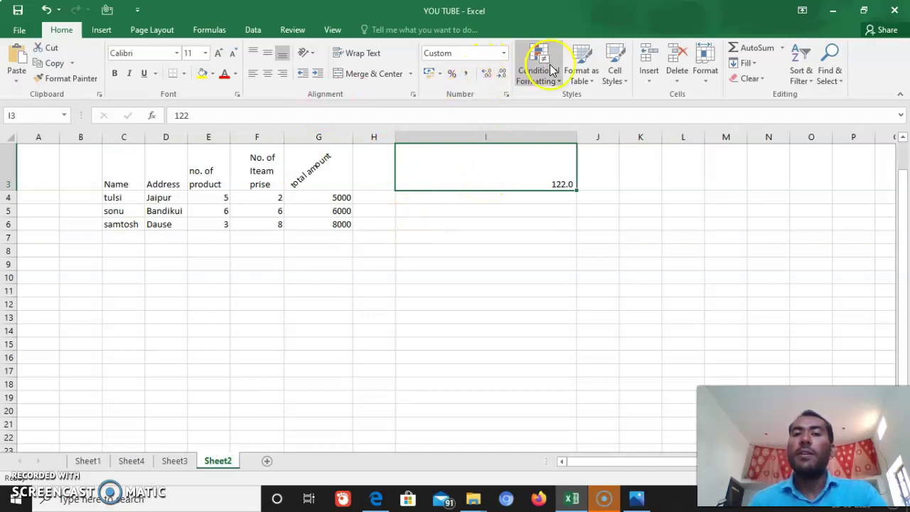
{"action": "left_click", "coordinate": [469, 96]}
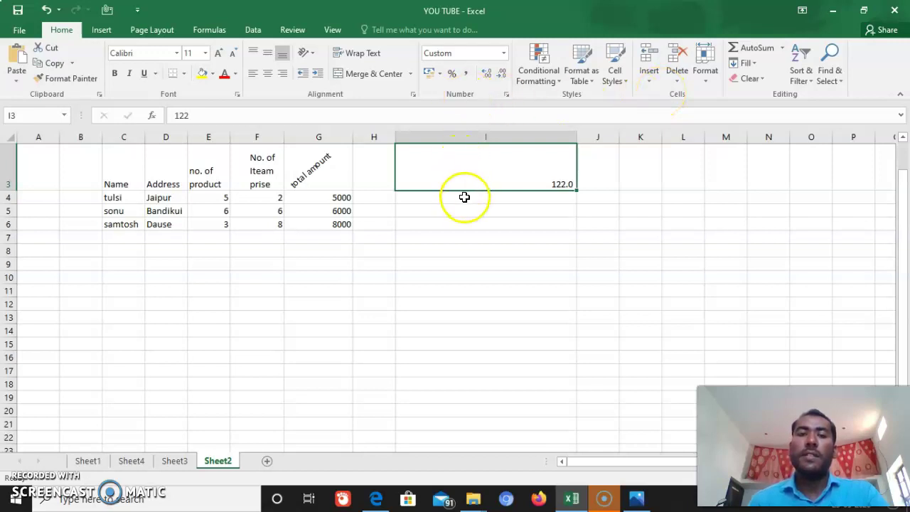
{"action": "right_click", "coordinate": [183, 273]}
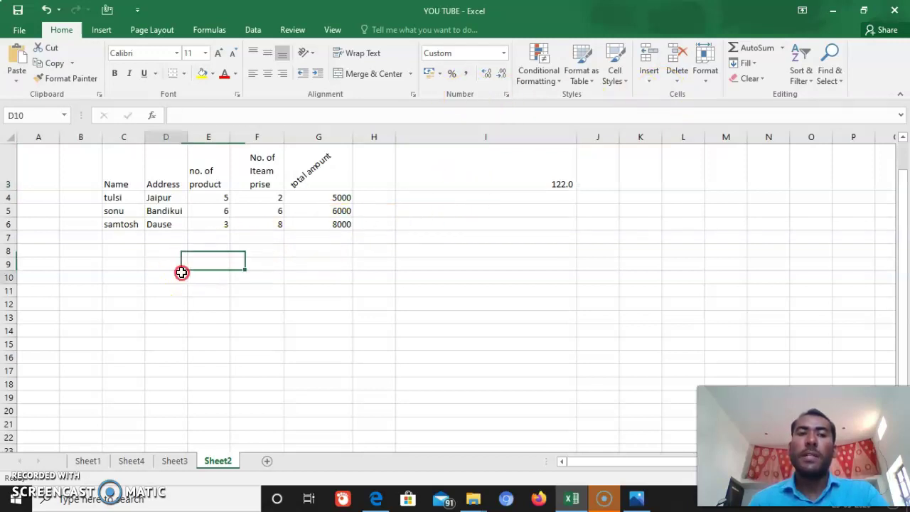
{"action": "left_click", "coordinate": [463, 246]}
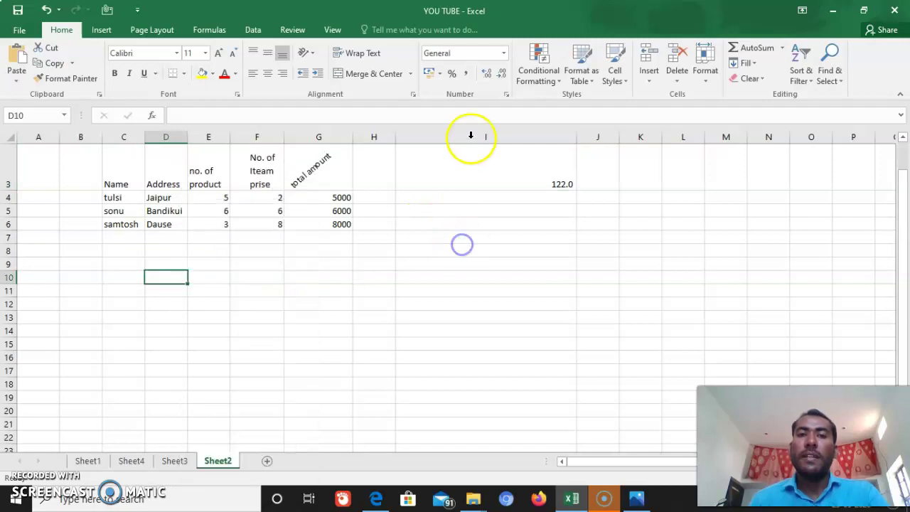
{"action": "left_click", "coordinate": [335, 223]}
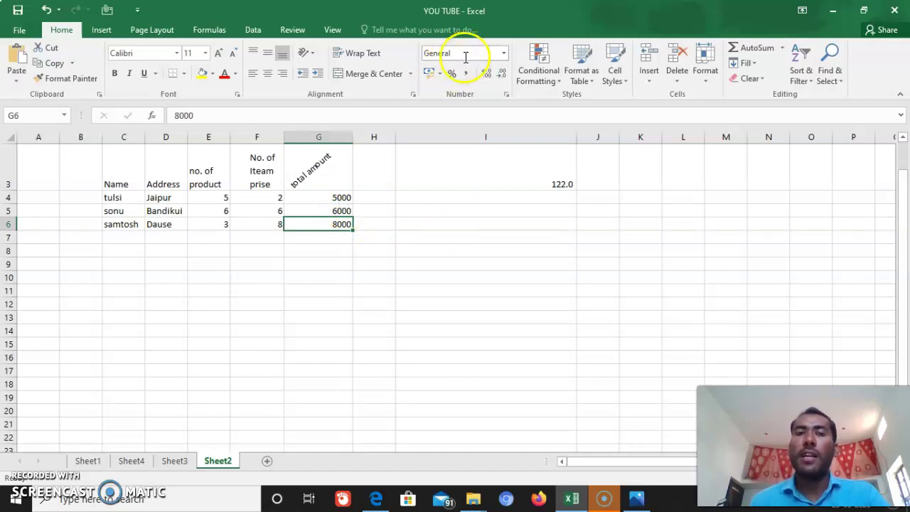
Step: Format column G as Currency so totals read ₹5,000.00, ₹6,000.00 and ₹8,000.00
{"action": "left_click", "coordinate": [329, 138]}
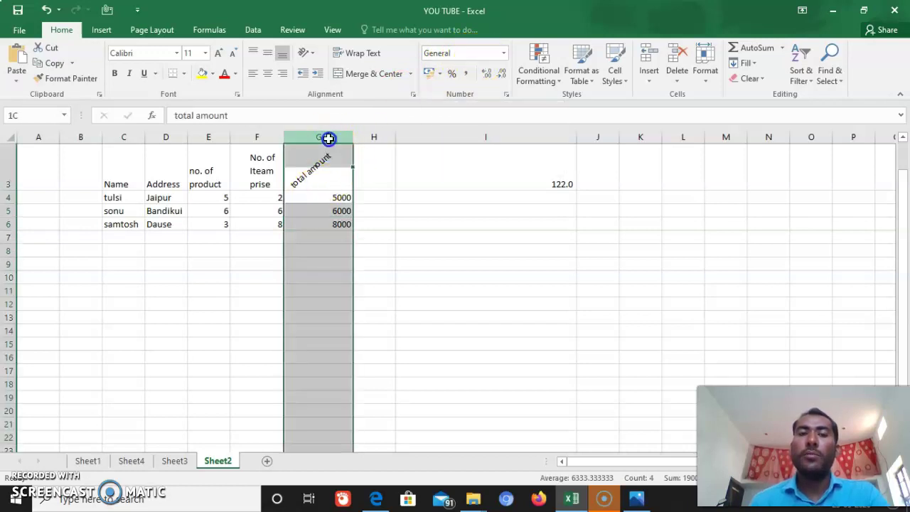
{"action": "left_click", "coordinate": [504, 56]}
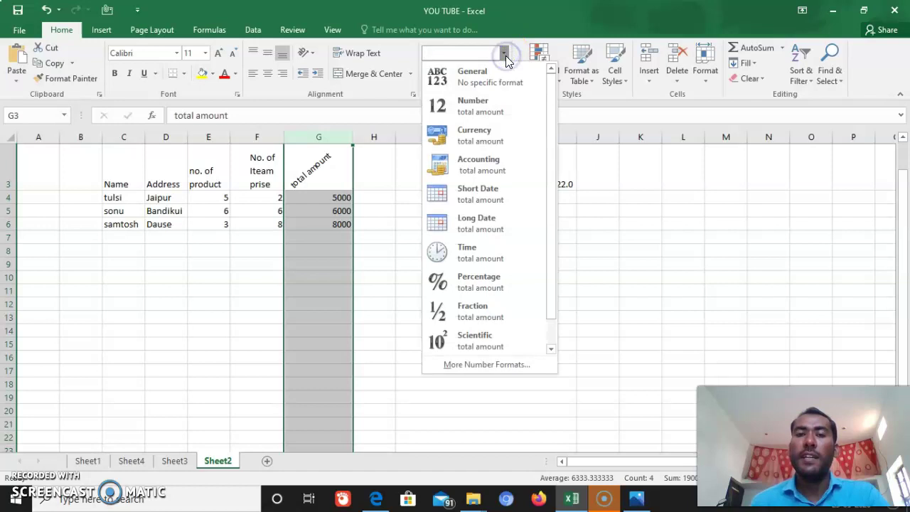
{"action": "left_click", "coordinate": [489, 130]}
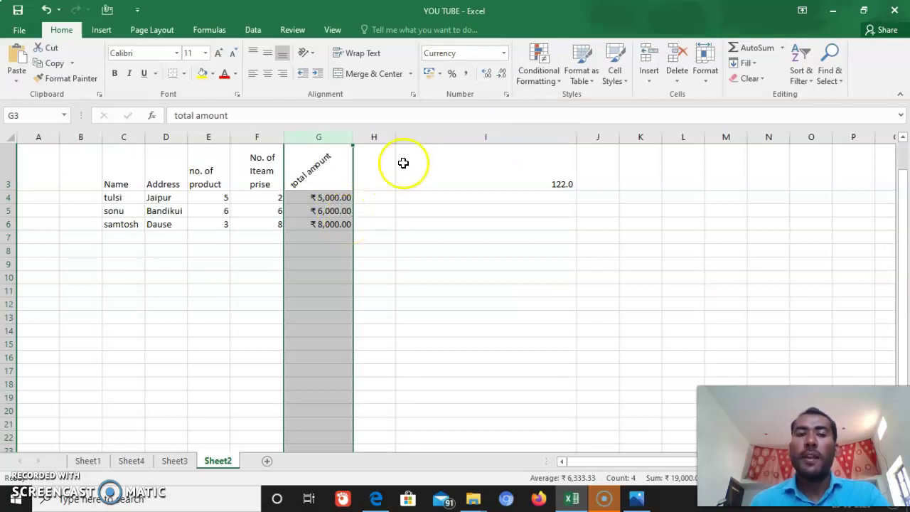
{"action": "left_click", "coordinate": [368, 174]}
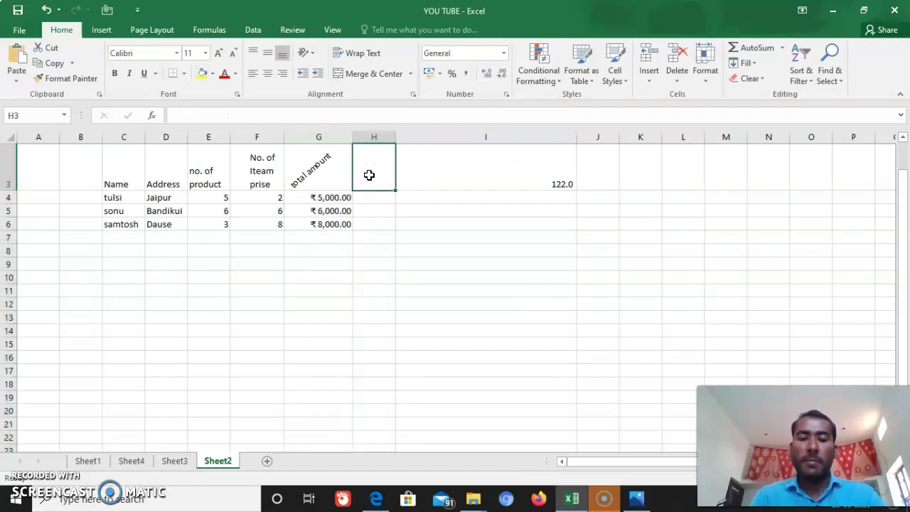
Step: Enter the heading TIME in H3
{"action": "type", "text": "TIME"}
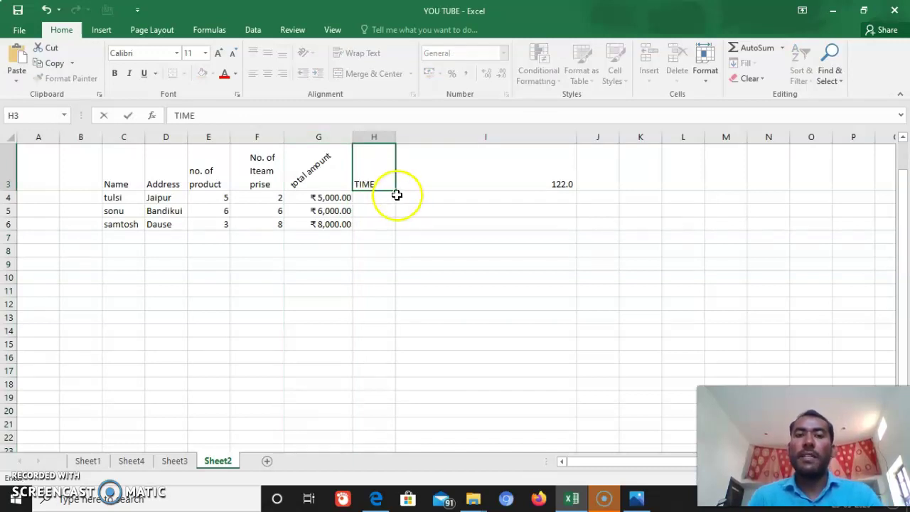
{"action": "left_click", "coordinate": [376, 200]}
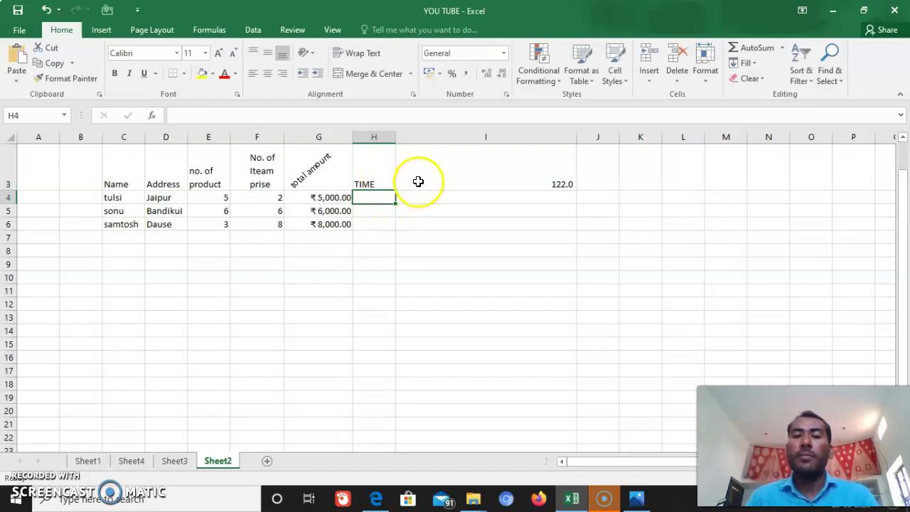
{"action": "left_click", "coordinate": [457, 178]}
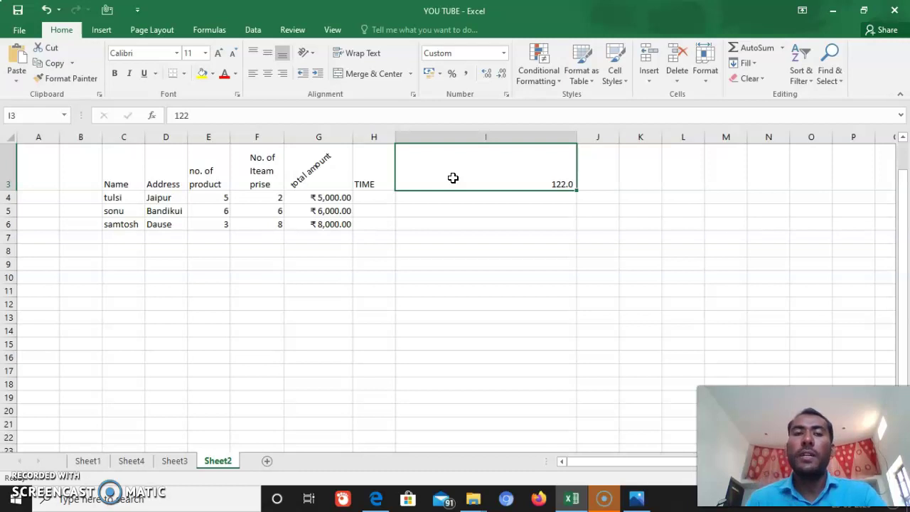
{"action": "left_click", "coordinate": [373, 196]}
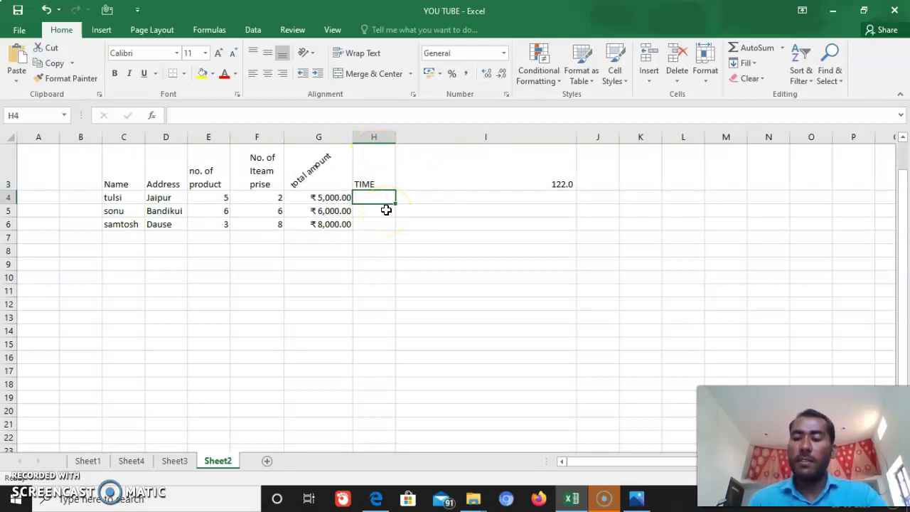
Step: Enter 2, 3 and 3 in H4, H5 and H6
{"action": "type", "text": "2"}
{"action": "key", "text": "Return"}
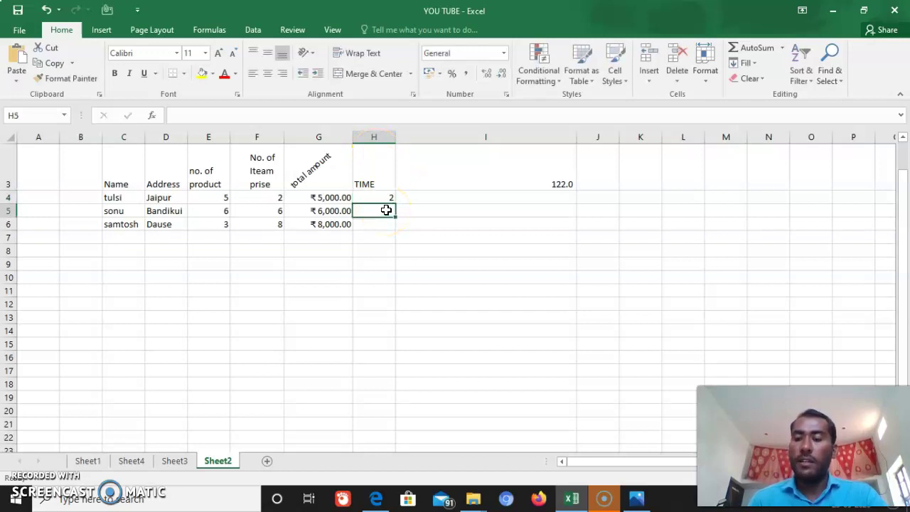
{"action": "type", "text": "3"}
{"action": "key", "text": "Return"}
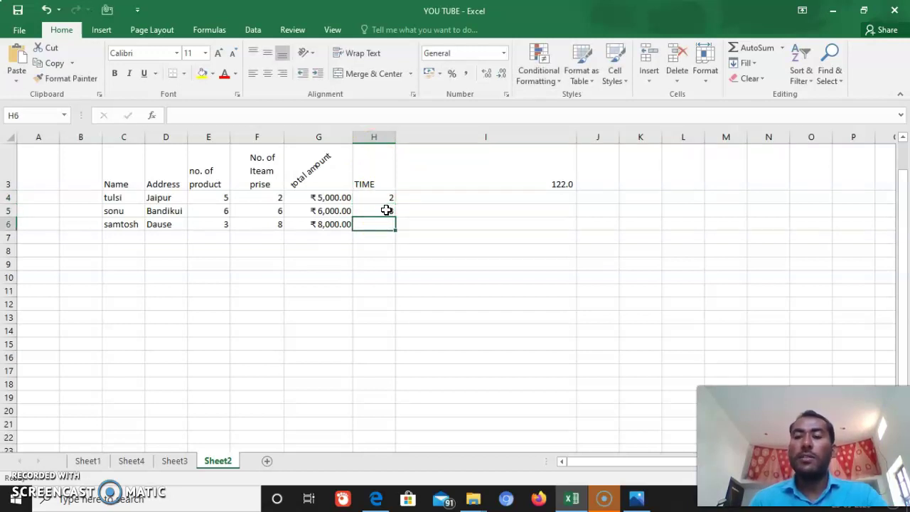
{"action": "type", "text": "3"}
{"action": "left_click_drag", "start_coordinate": [412, 248], "coordinate": [372, 133]}
{"action": "left_click", "coordinate": [660, 210]}
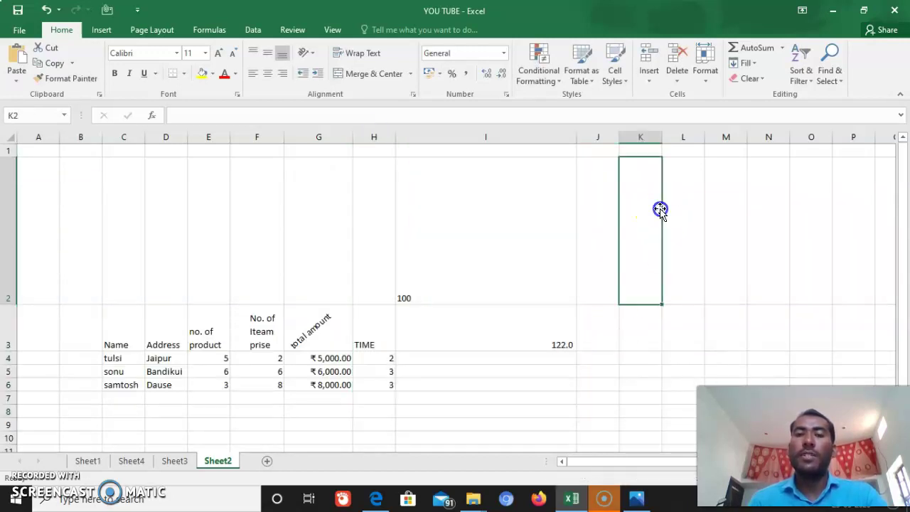
Step: Apply Time format to column H so its values display as 00:00:00
{"action": "left_click", "coordinate": [372, 140]}
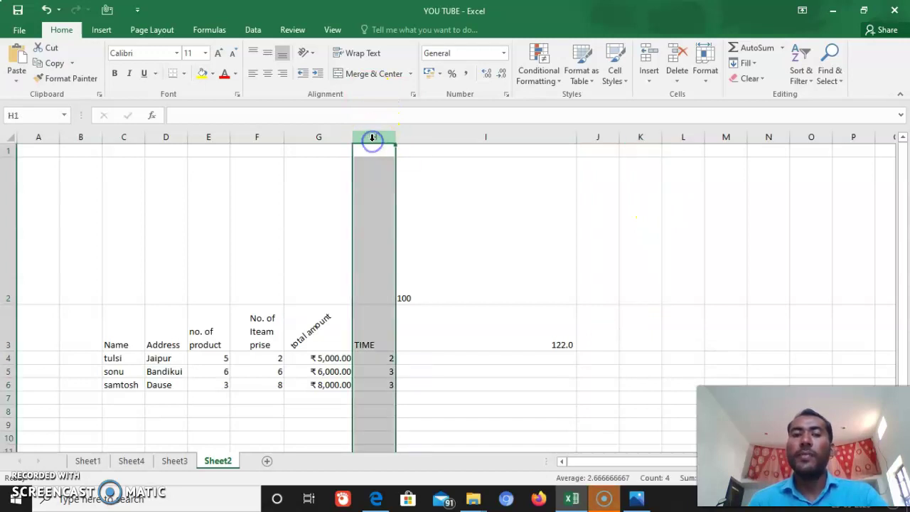
{"action": "left_click", "coordinate": [504, 54]}
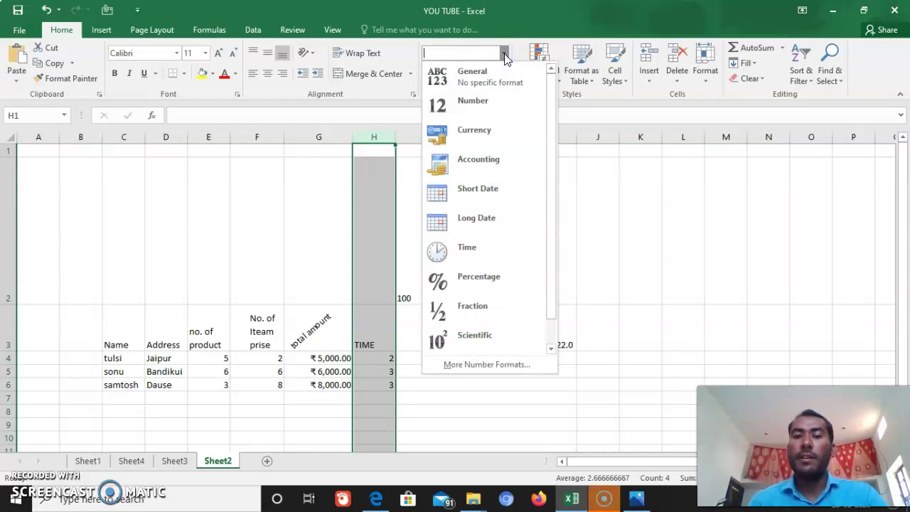
{"action": "left_click", "coordinate": [452, 258]}
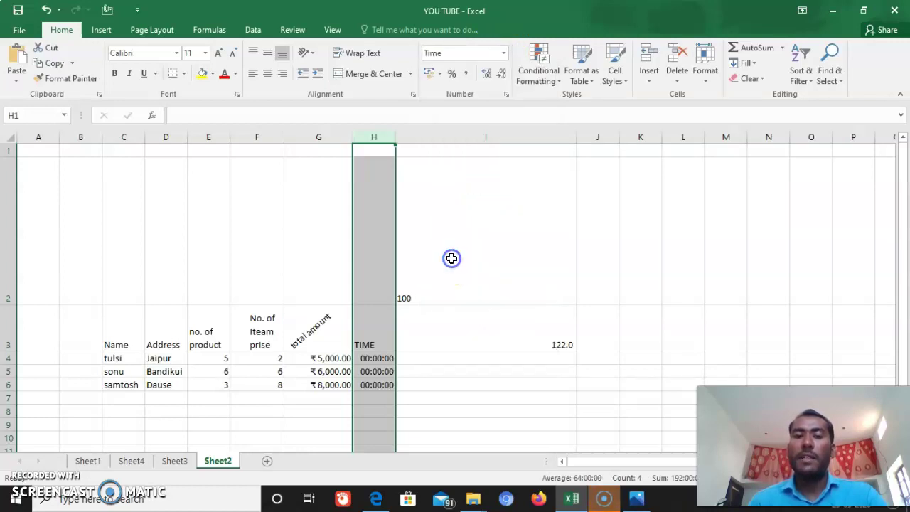
{"action": "left_click", "coordinate": [367, 356]}
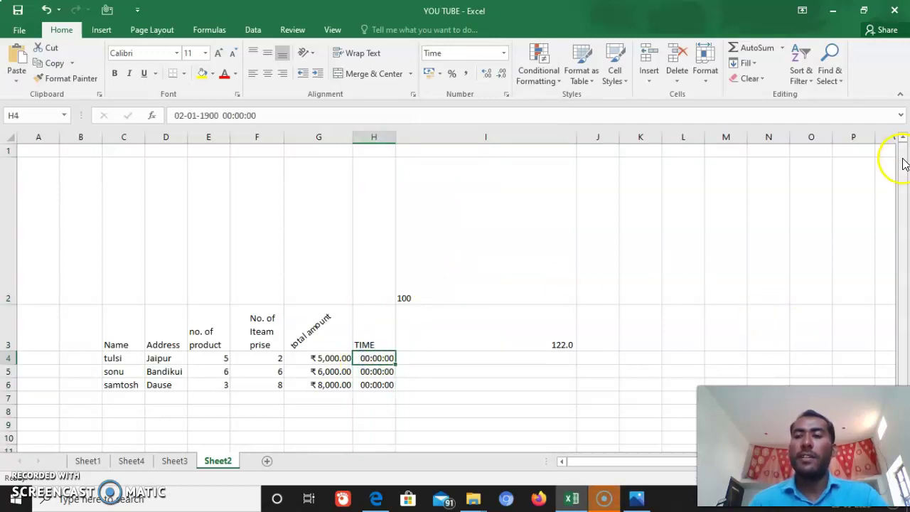
{"action": "left_click_drag", "start_coordinate": [899, 347], "coordinate": [904, 374]}
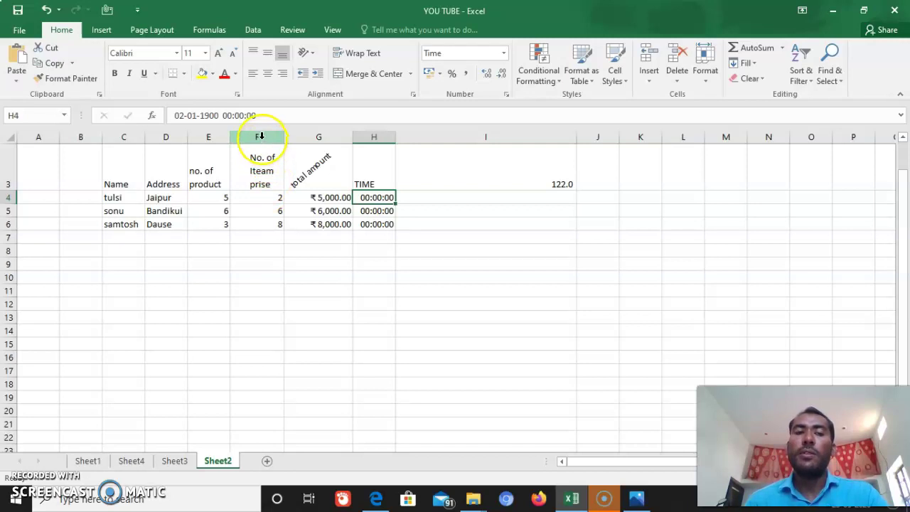
Step: Format item price column F as Percentage, showing 200.00%, 600.00% and 800.00%
{"action": "left_click", "coordinate": [261, 136]}
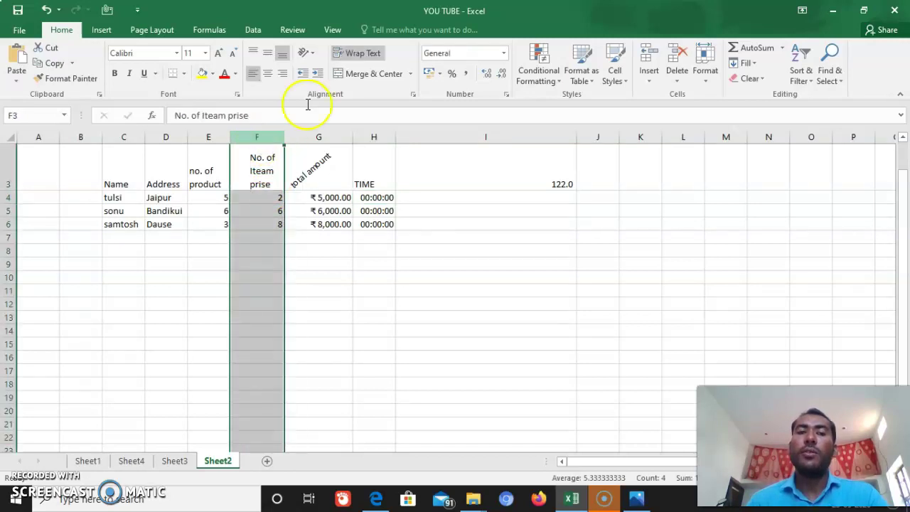
{"action": "left_click", "coordinate": [504, 53]}
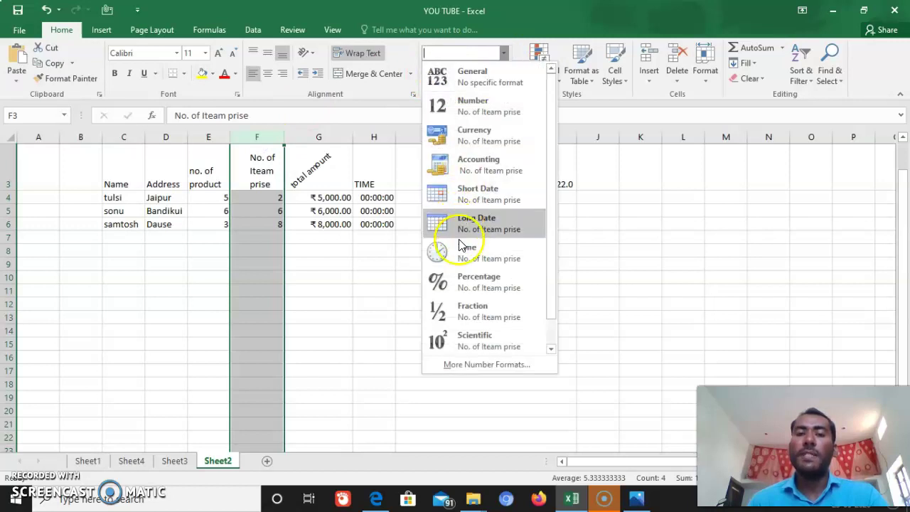
{"action": "left_click", "coordinate": [460, 279]}
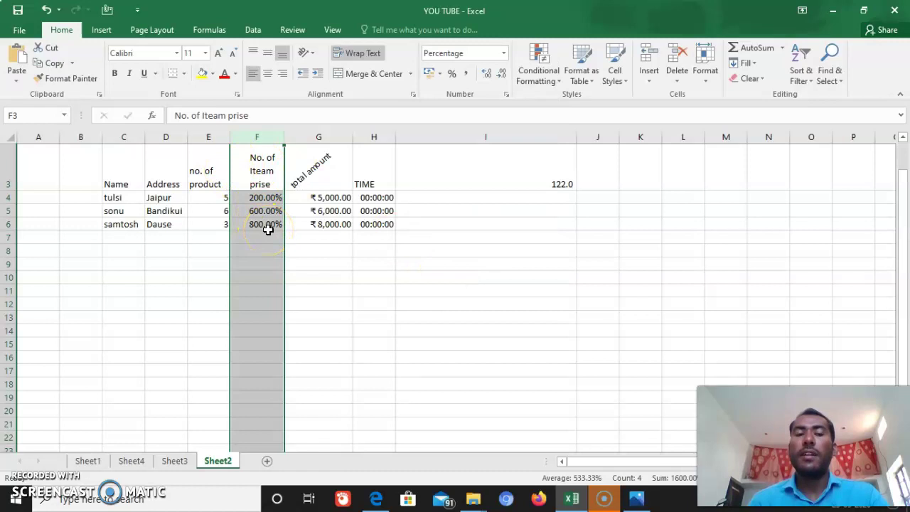
Step: Apply rupee Currency format to the total amount cells, e.g. ₹5,000.00
{"action": "left_click", "coordinate": [313, 249]}
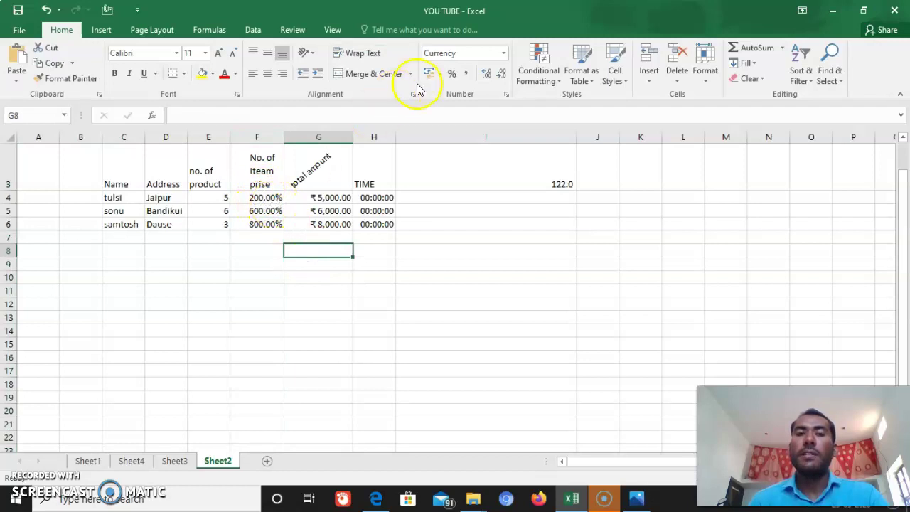
{"action": "left_click", "coordinate": [502, 56]}
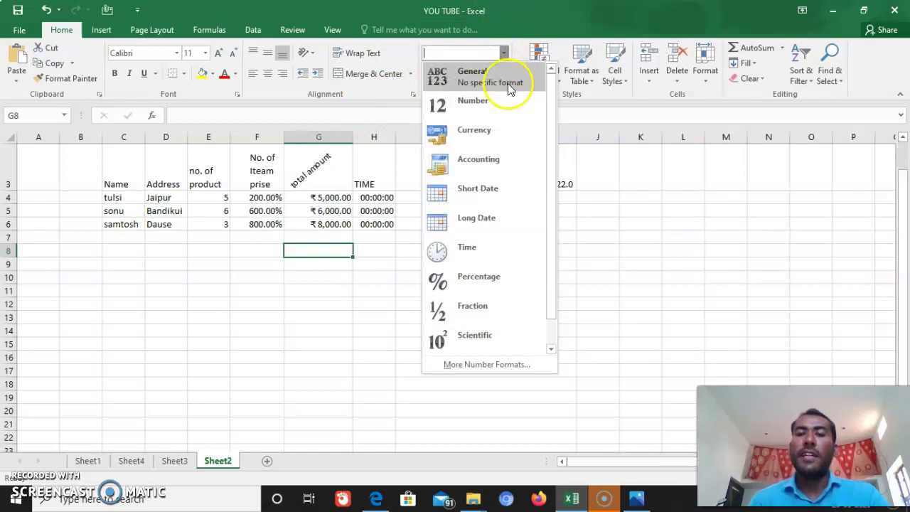
{"action": "left_click", "coordinate": [581, 203]}
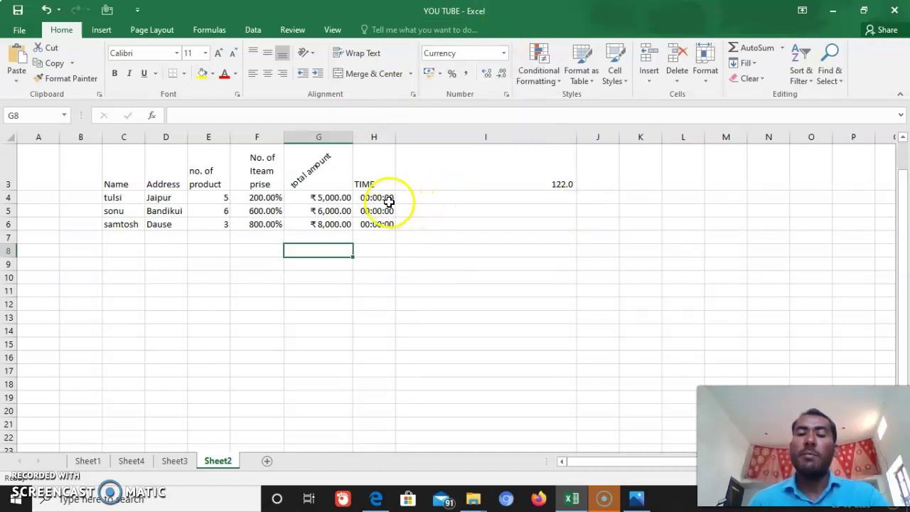
{"action": "left_click", "coordinate": [472, 181]}
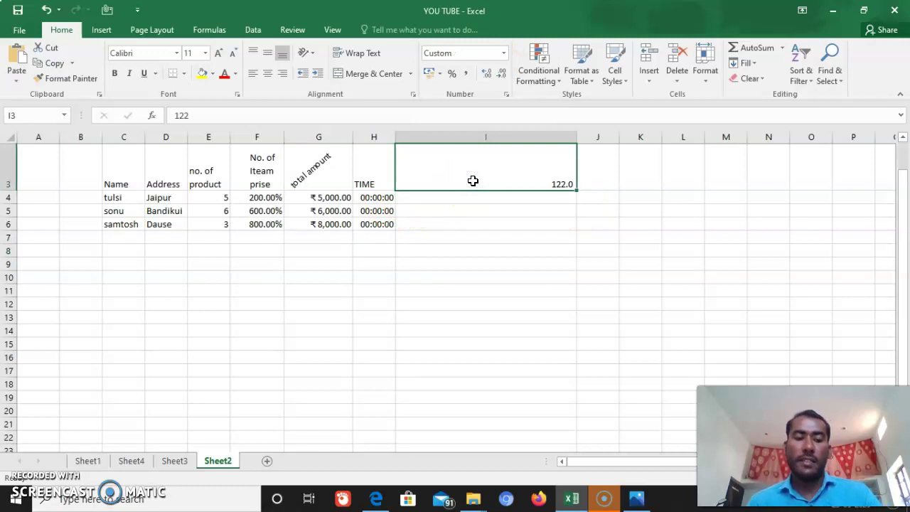
Step: Head column I with DATE and give the column Short Date format
{"action": "type", "text": "DATE"}
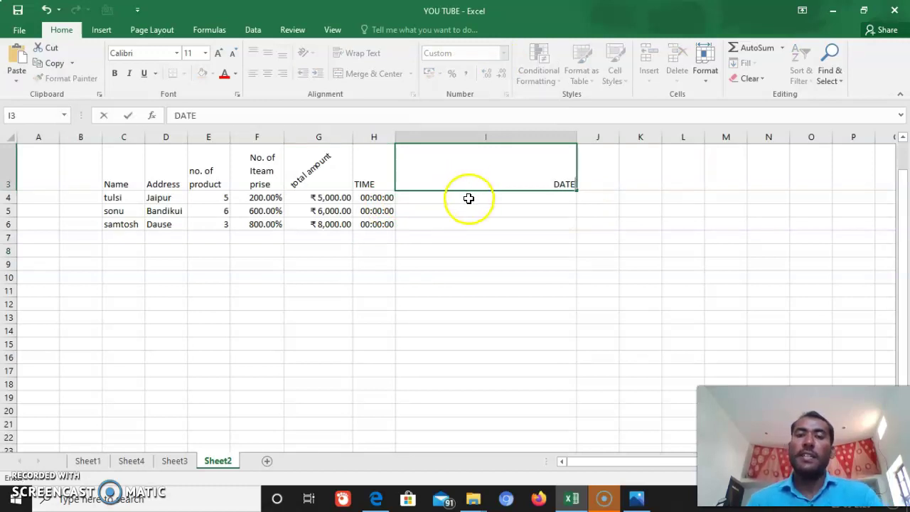
{"action": "key", "text": "Return"}
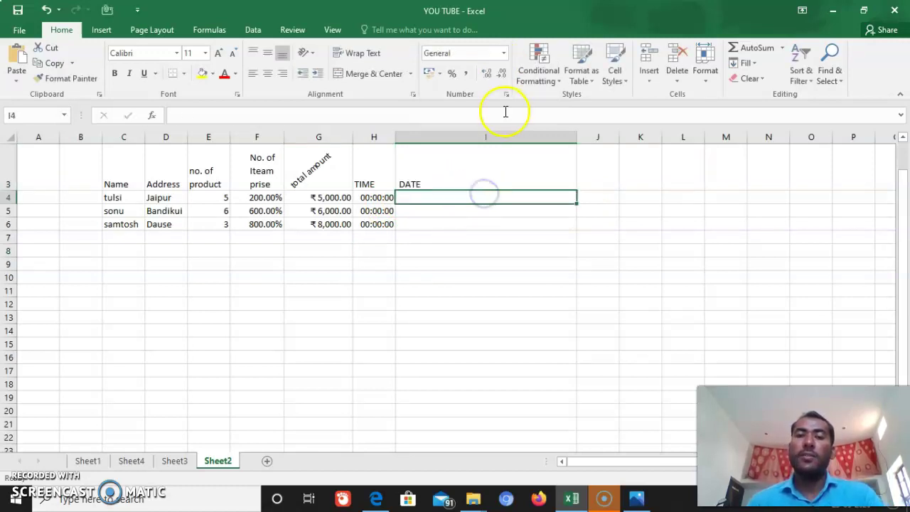
{"action": "left_click", "coordinate": [475, 133]}
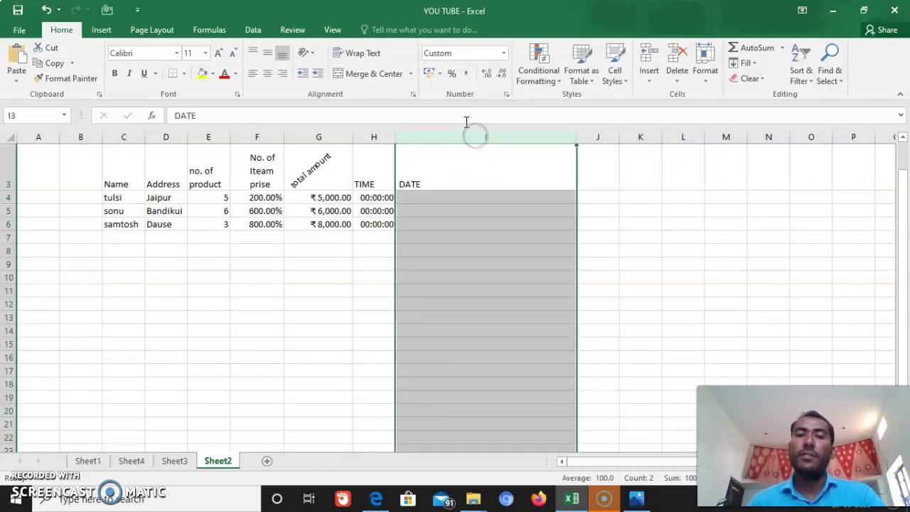
{"action": "left_click", "coordinate": [485, 55]}
{"action": "left_click", "coordinate": [502, 54]}
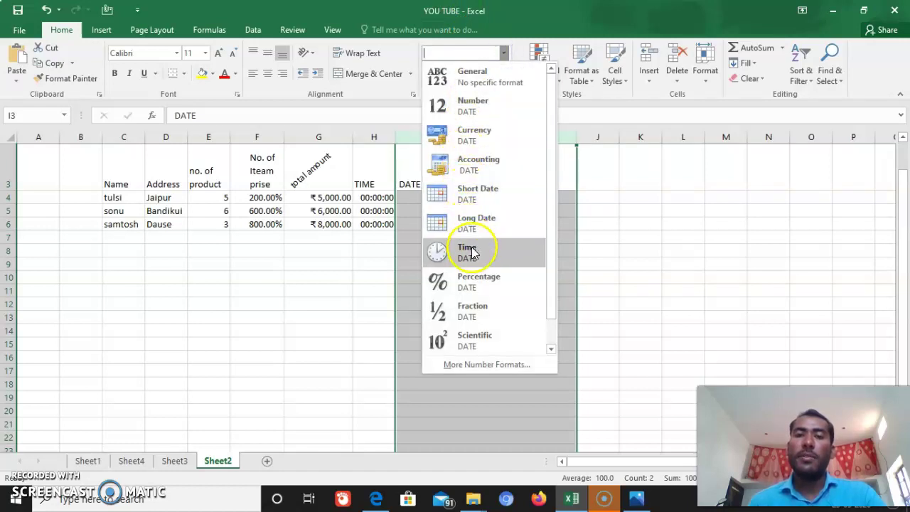
{"action": "left_click", "coordinate": [485, 206]}
Step: Enter a value in I4 so it displays the date 02-01-1900
{"action": "left_click", "coordinate": [474, 200]}
{"action": "type", "text": "02"}
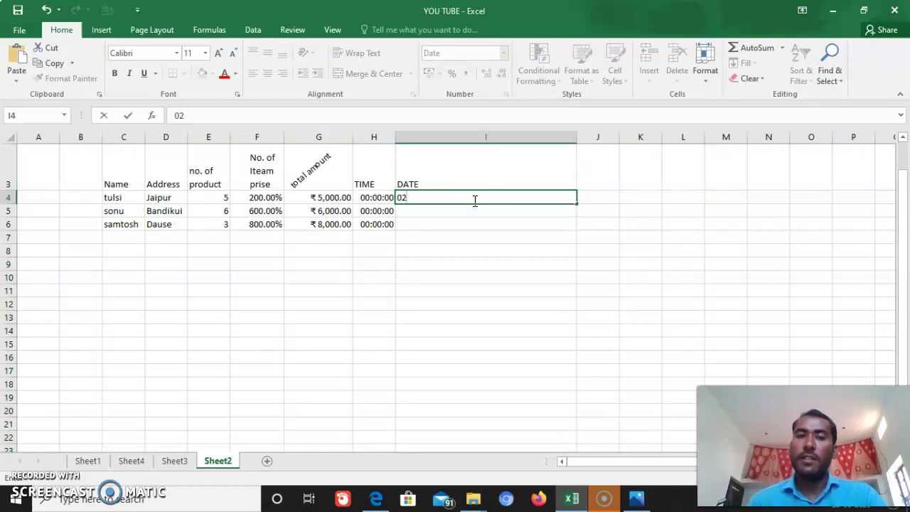
{"action": "key", "text": "Return"}
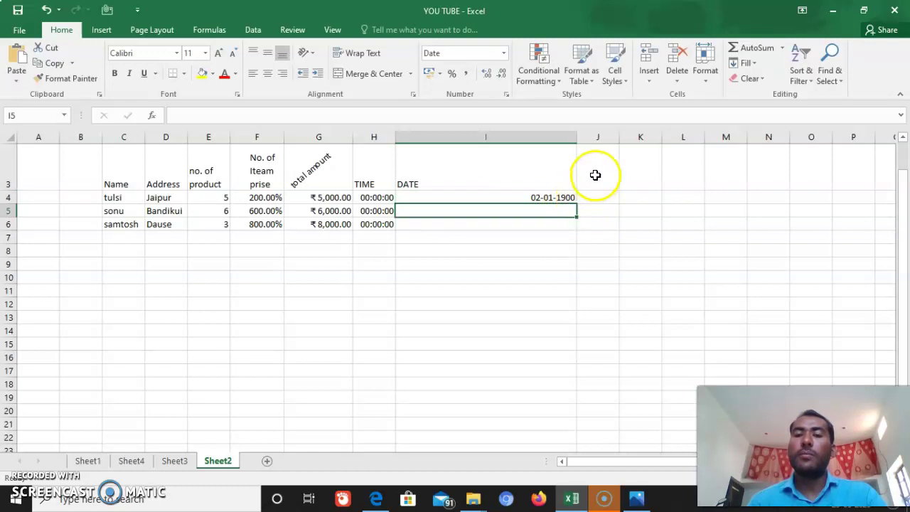
{"action": "left_click", "coordinate": [595, 175]}
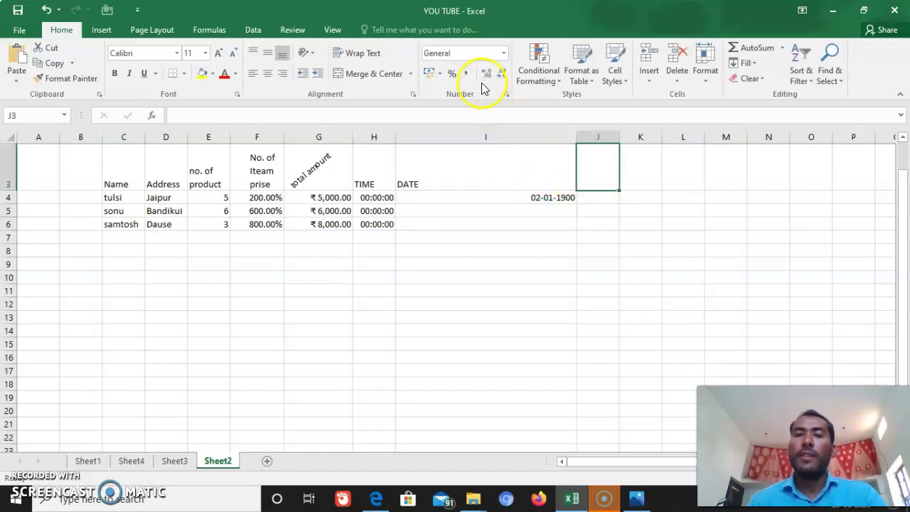
Step: Enter 1-2 in J3 as date 01-02-2020, then apply Fraction format showing 43862
{"action": "left_click", "coordinate": [506, 55]}
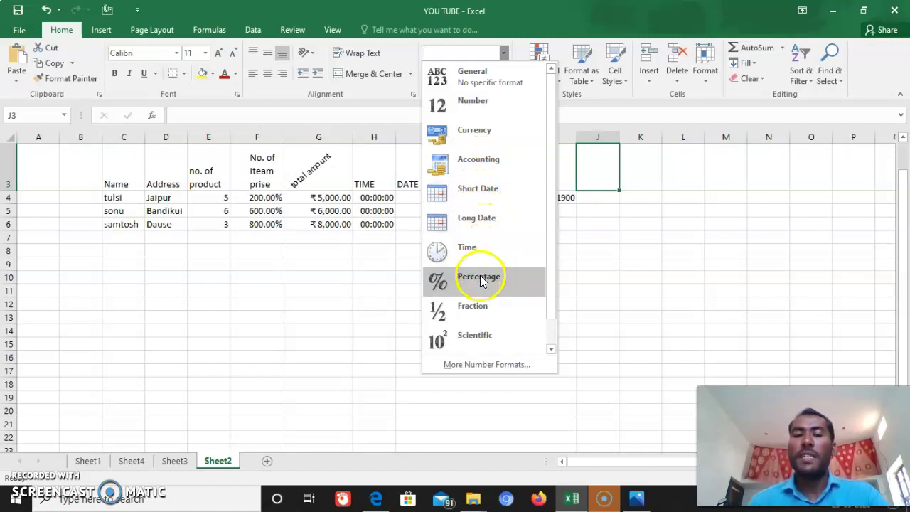
{"action": "left_click", "coordinate": [480, 312]}
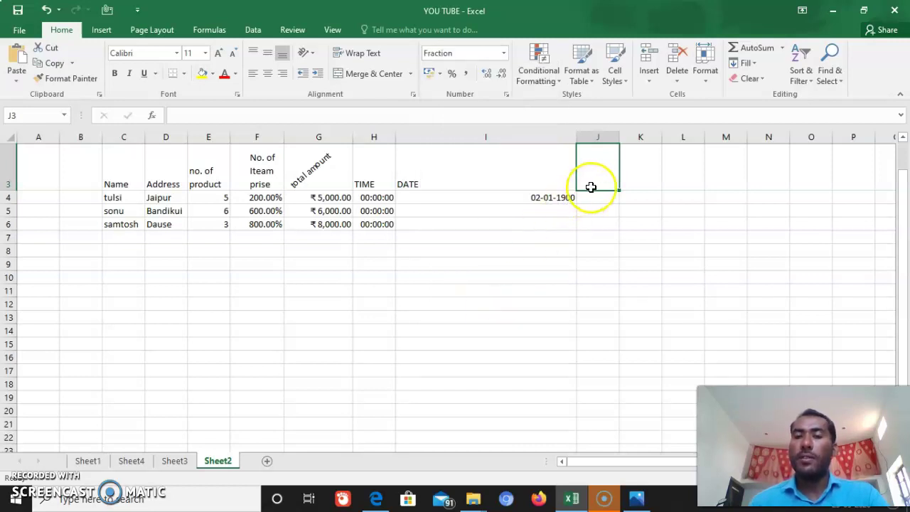
{"action": "type", "text": "1-2"}
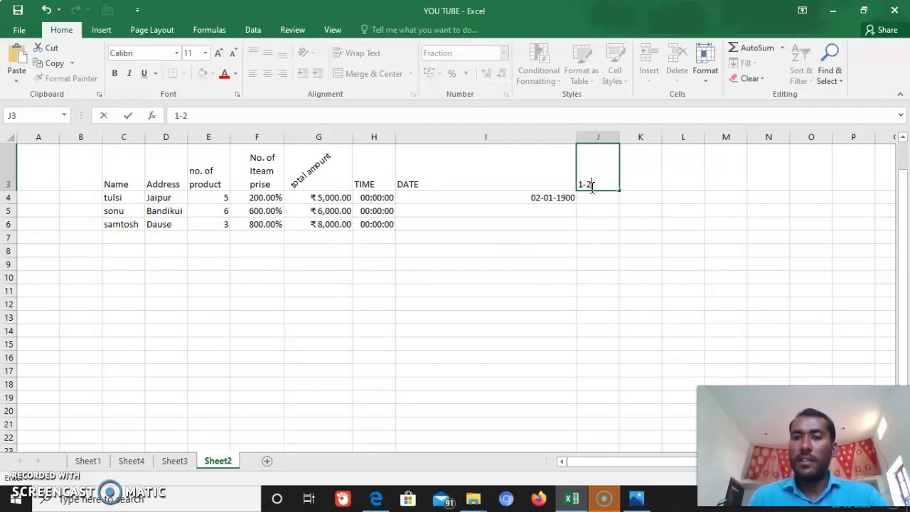
{"action": "left_click_drag", "start_coordinate": [595, 183], "coordinate": [574, 184]}
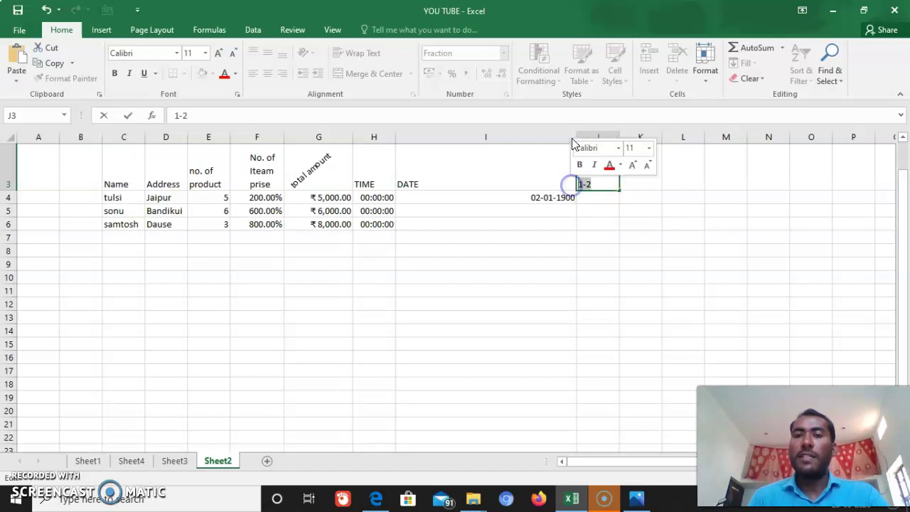
{"action": "left_click", "coordinate": [575, 210]}
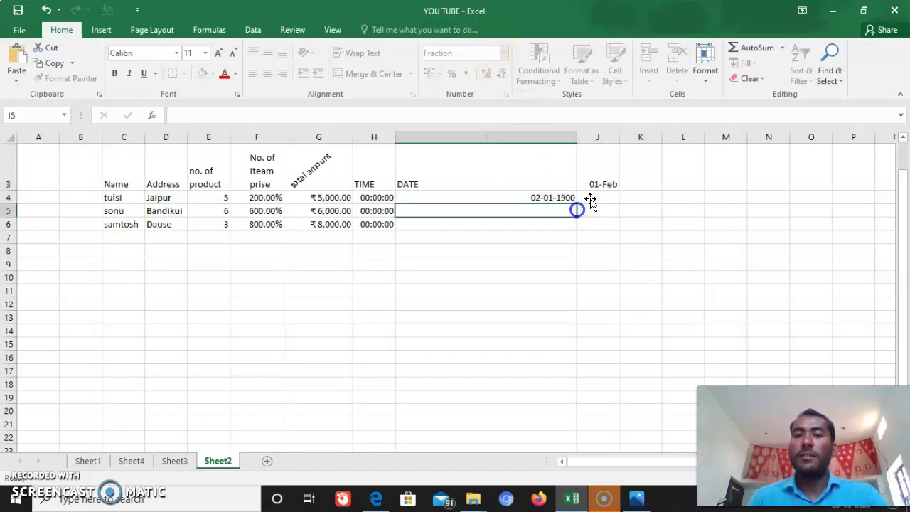
{"action": "left_click", "coordinate": [601, 184]}
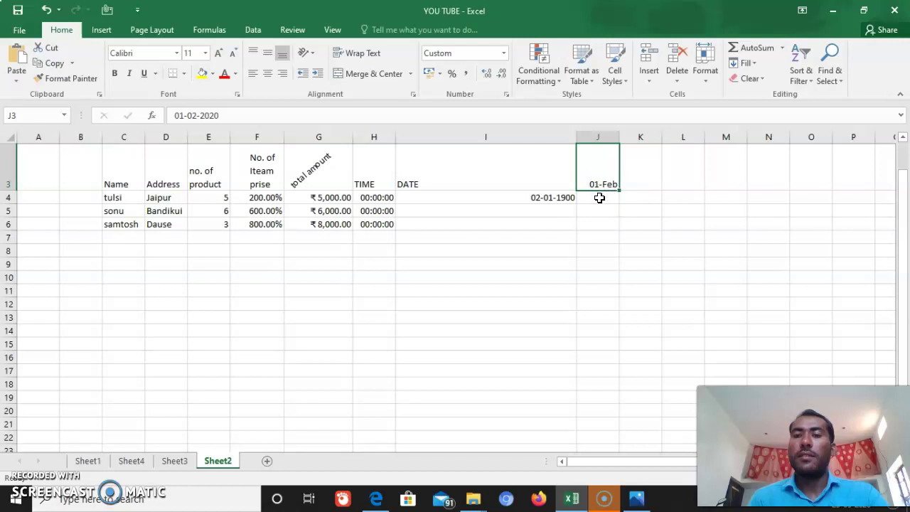
{"action": "left_click", "coordinate": [503, 53]}
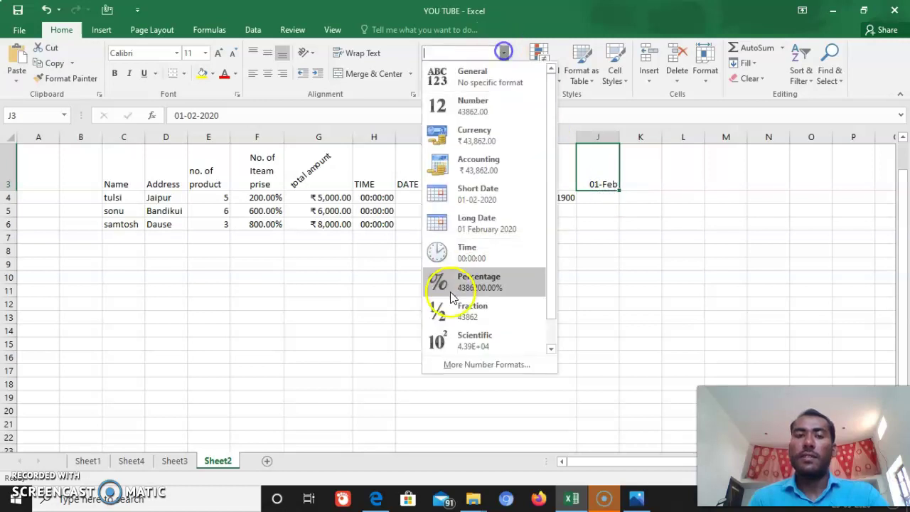
{"action": "left_click", "coordinate": [450, 305]}
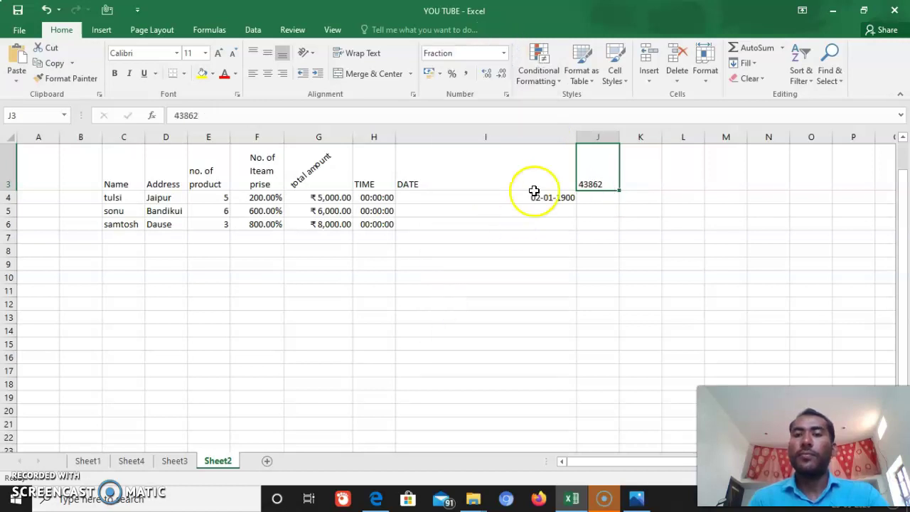
{"action": "left_click", "coordinate": [605, 198]}
Step: Enter 12 in J4 and give it Fraction format, still displaying 12
{"action": "type", "text": "12"}
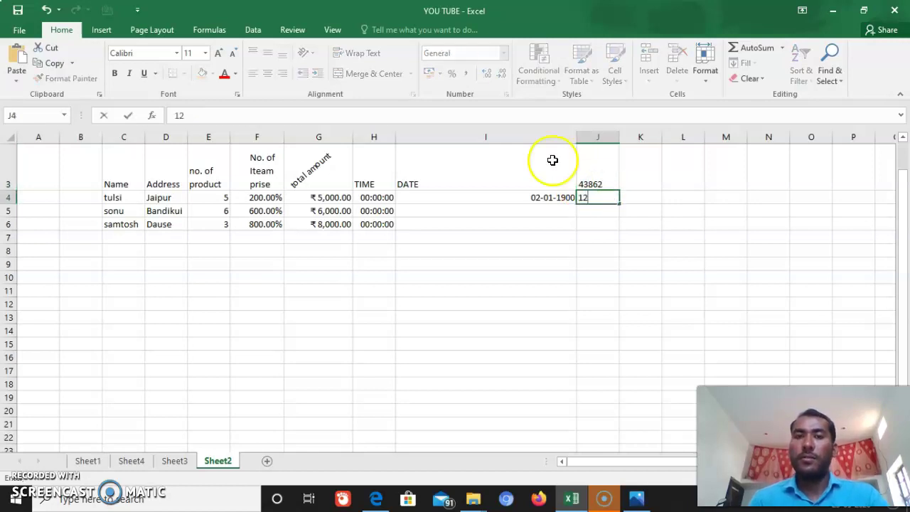
{"action": "left_click", "coordinate": [493, 223]}
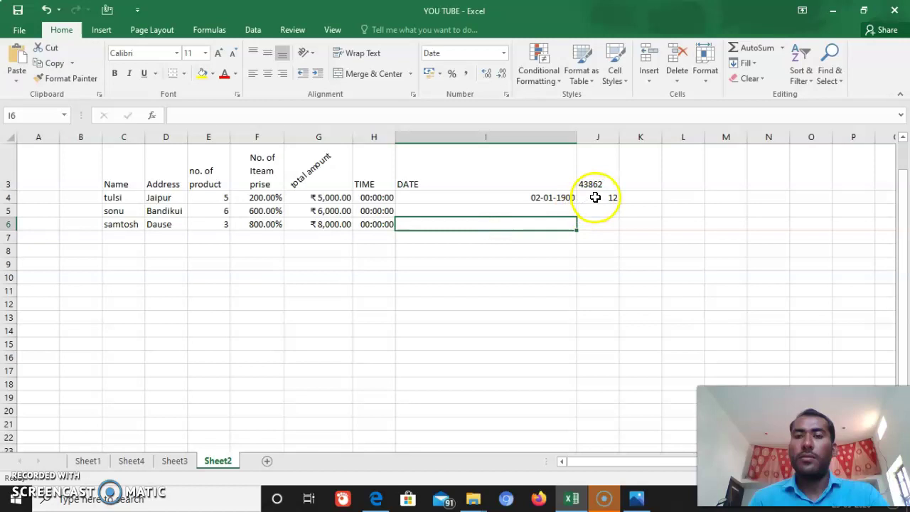
{"action": "left_click", "coordinate": [596, 197]}
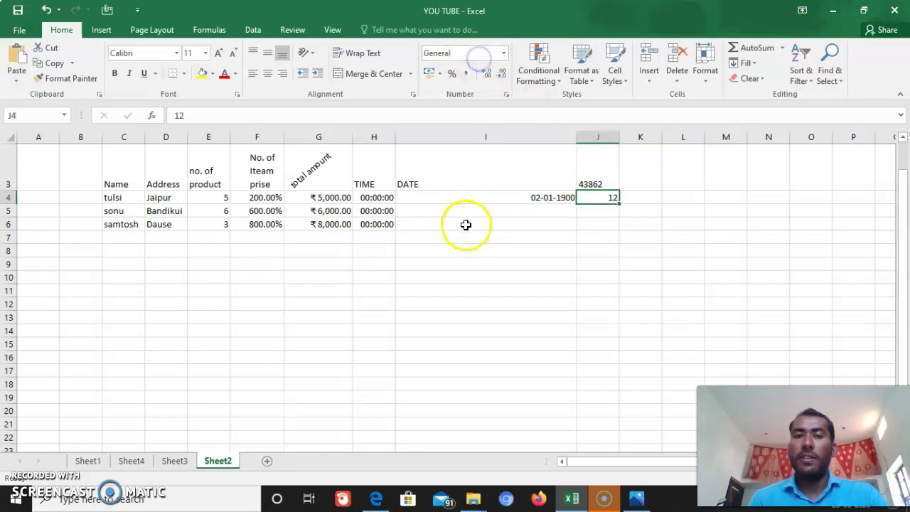
{"action": "left_click", "coordinate": [481, 54]}
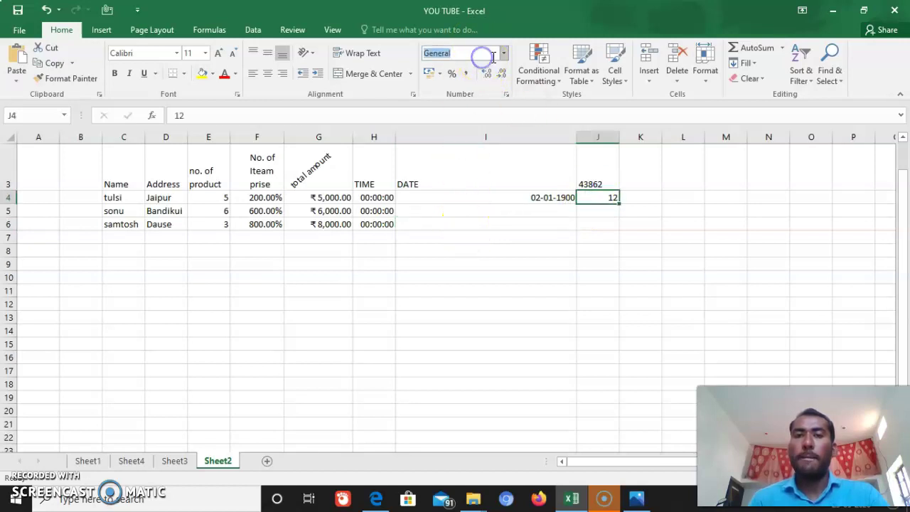
{"action": "left_click", "coordinate": [505, 54]}
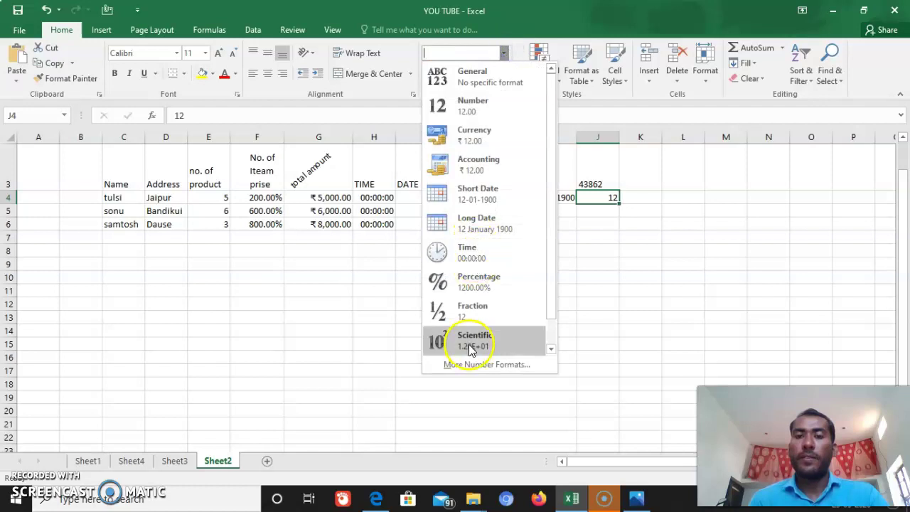
{"action": "left_click", "coordinate": [474, 317]}
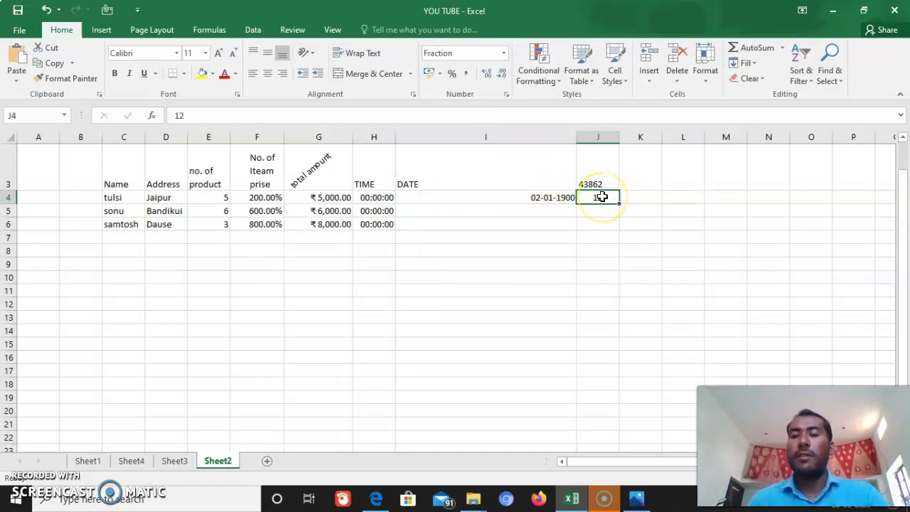
{"action": "left_click", "coordinate": [504, 53]}
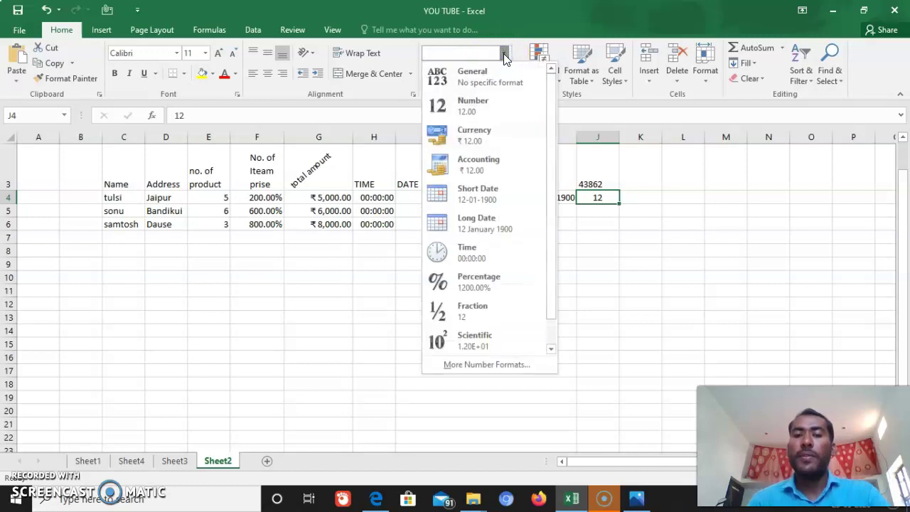
{"action": "left_click", "coordinate": [606, 328]}
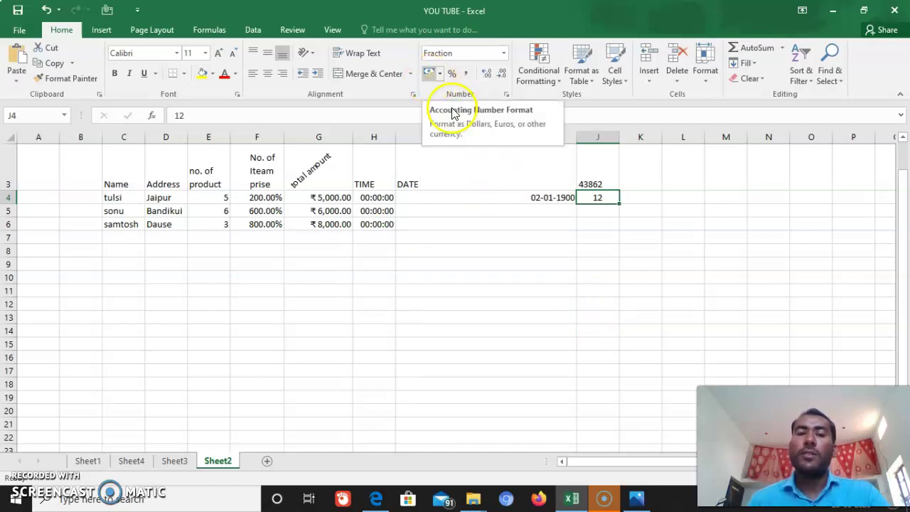
Step: Change column F to whole percentages: 200%, 600% and 800%
{"action": "left_click", "coordinate": [272, 198]}
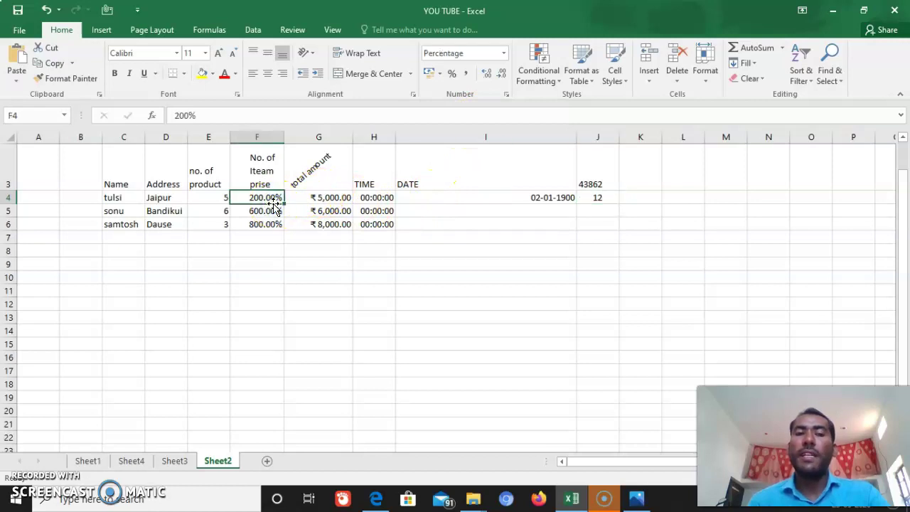
{"action": "left_click", "coordinate": [270, 135]}
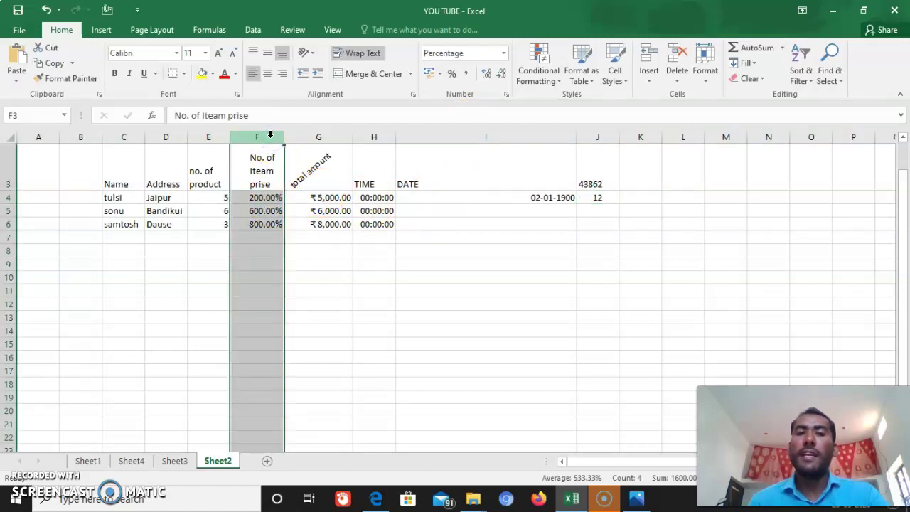
{"action": "left_click", "coordinate": [450, 75]}
{"action": "left_click", "coordinate": [464, 75]}
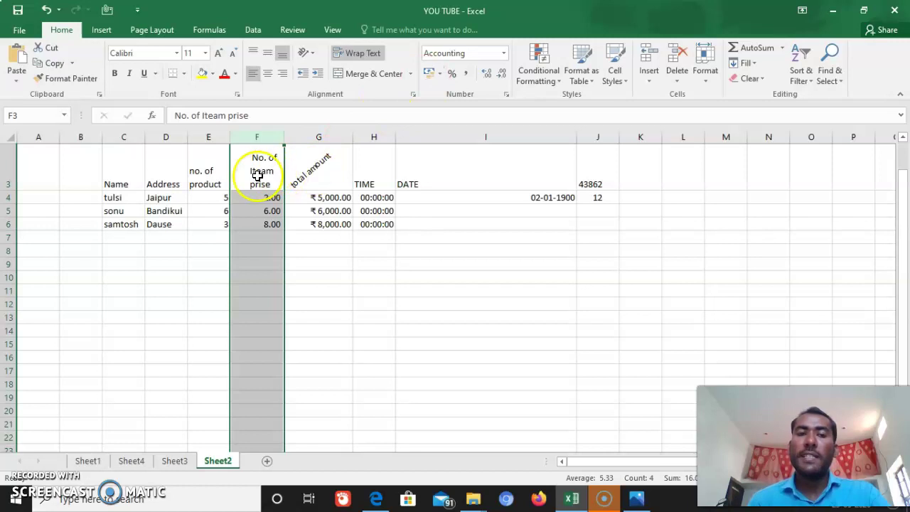
{"action": "left_click", "coordinate": [450, 77]}
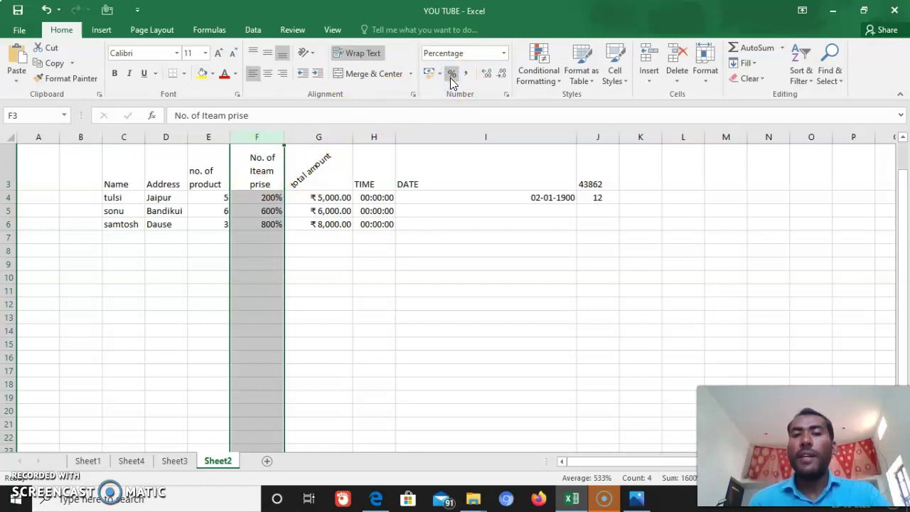
Step: Reduce the ₹5,000.00 total in G4 to one decimal place, showing ₹5,000.0
{"action": "left_click", "coordinate": [334, 198]}
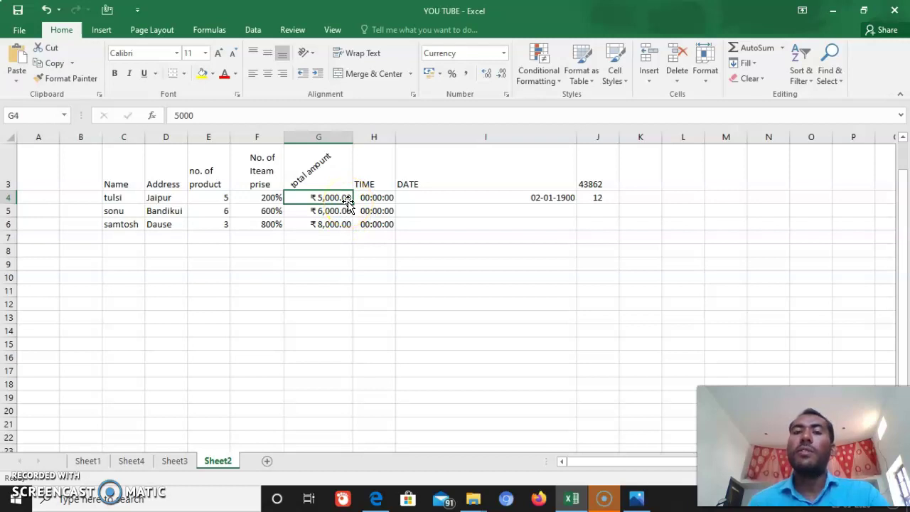
{"action": "left_click", "coordinate": [503, 76]}
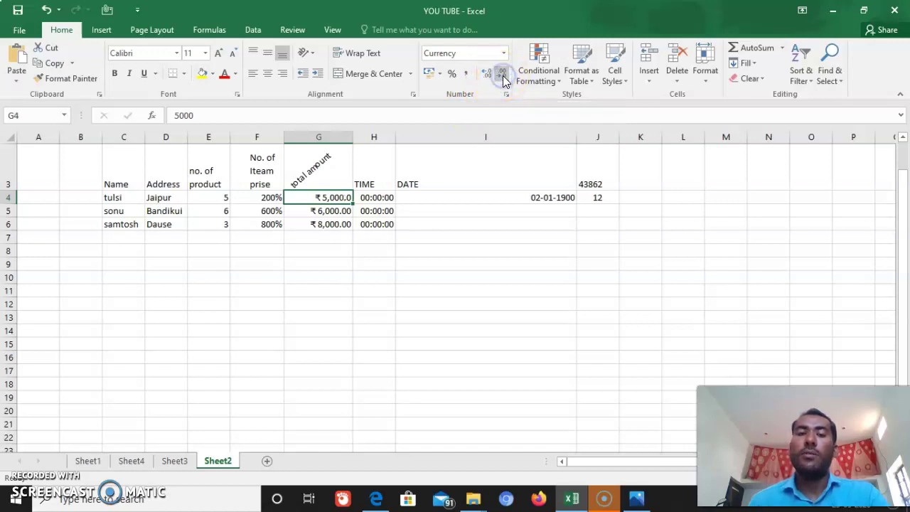
{"action": "left_click", "coordinate": [487, 74]}
{"action": "left_click", "coordinate": [486, 75]}
{"action": "left_click", "coordinate": [487, 77]}
{"action": "left_click", "coordinate": [487, 76]}
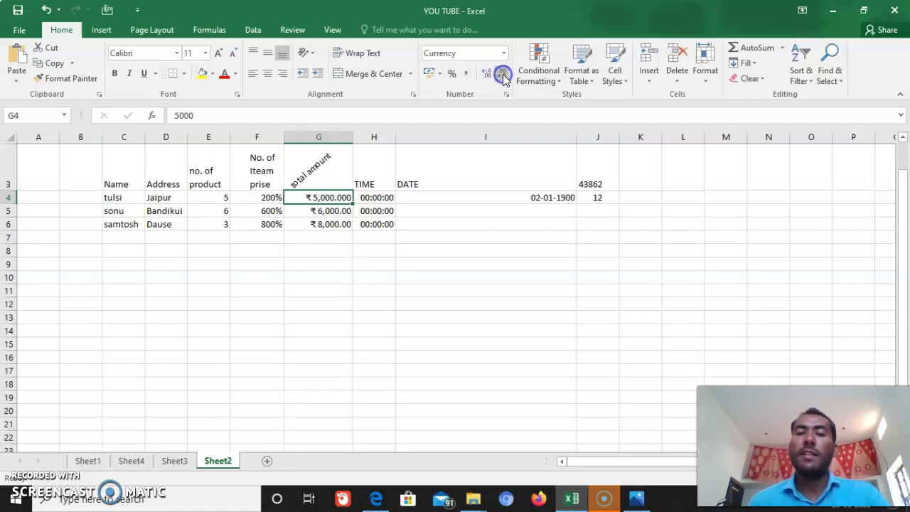
{"action": "left_click", "coordinate": [502, 76]}
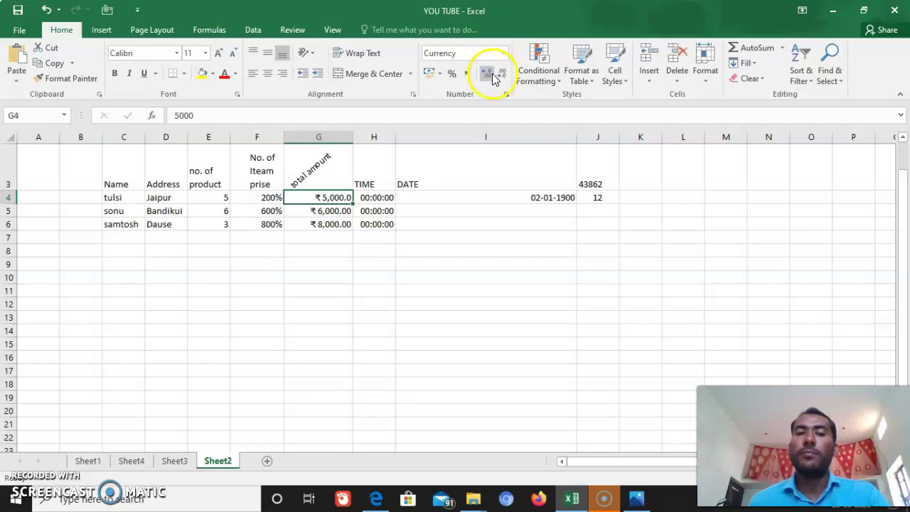
{"action": "left_click", "coordinate": [490, 74]}
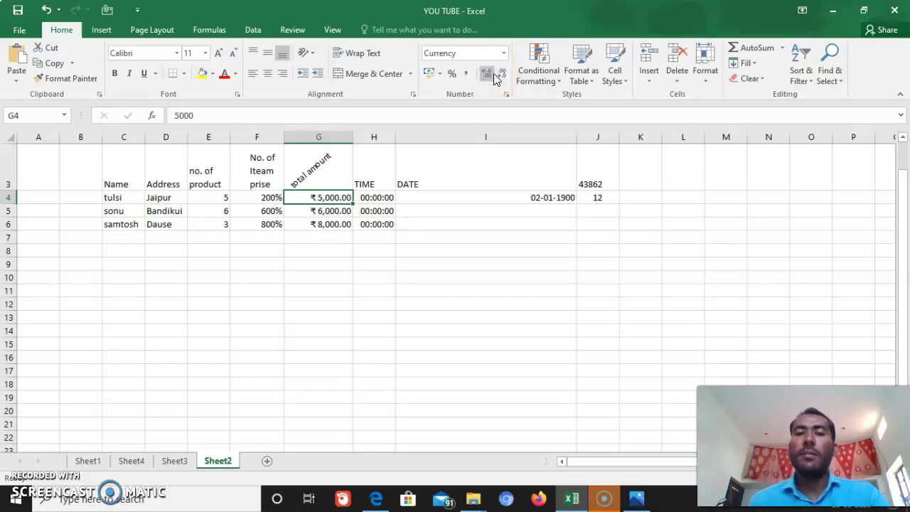
{"action": "left_click", "coordinate": [439, 74]}
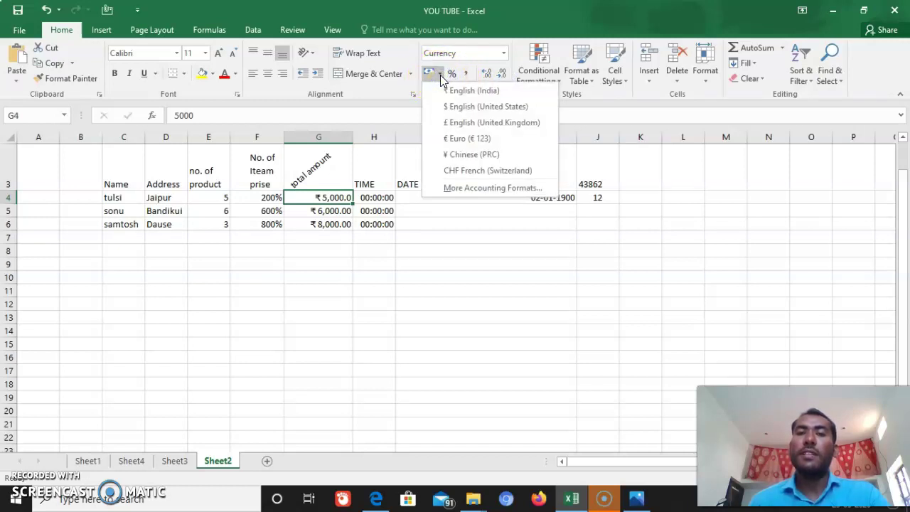
Step: Close the currency list and drag row 1 to about 127.5 points tall
{"action": "left_click", "coordinate": [483, 249]}
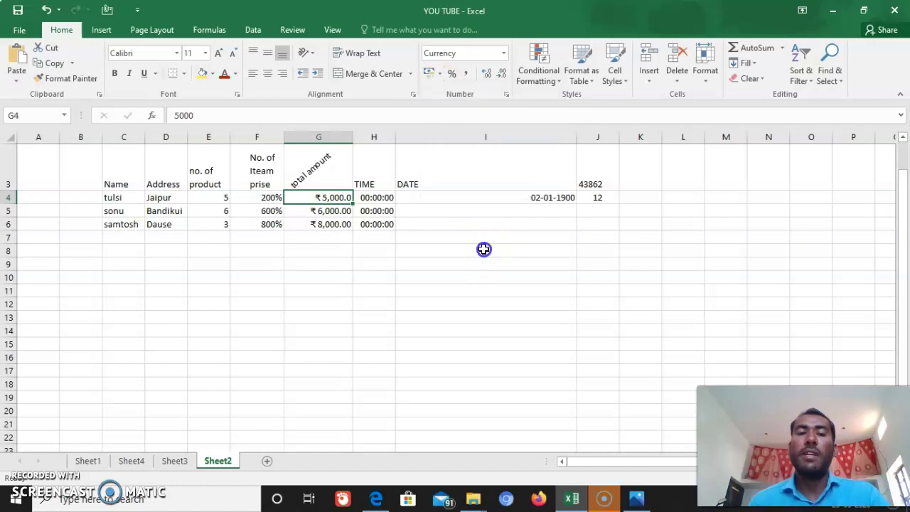
{"action": "left_click_drag", "start_coordinate": [484, 249], "coordinate": [471, 93]}
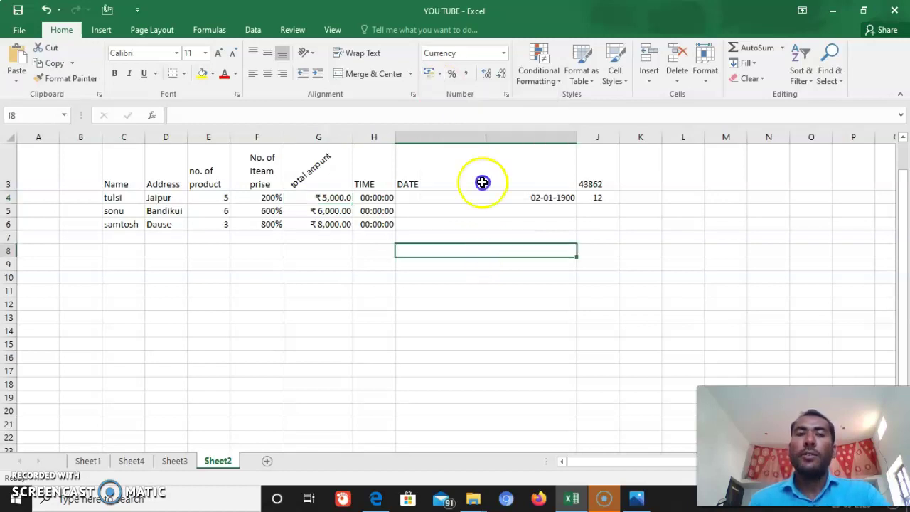
{"action": "left_click", "coordinate": [644, 230]}
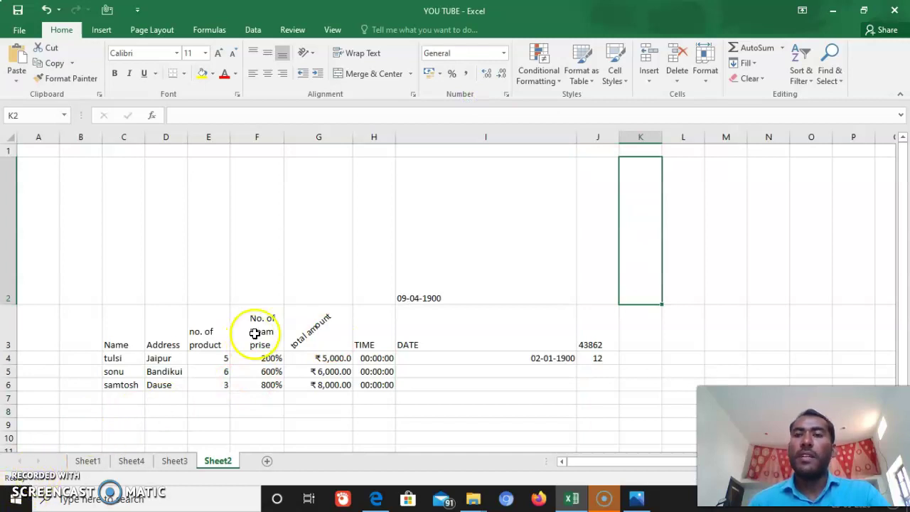
{"action": "left_click", "coordinate": [506, 187]}
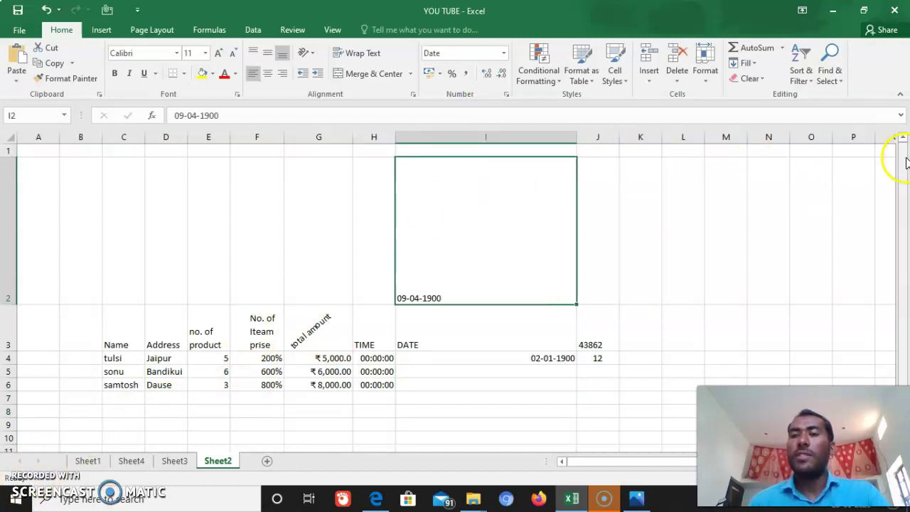
{"action": "left_click_drag", "start_coordinate": [901, 148], "coordinate": [901, 170]}
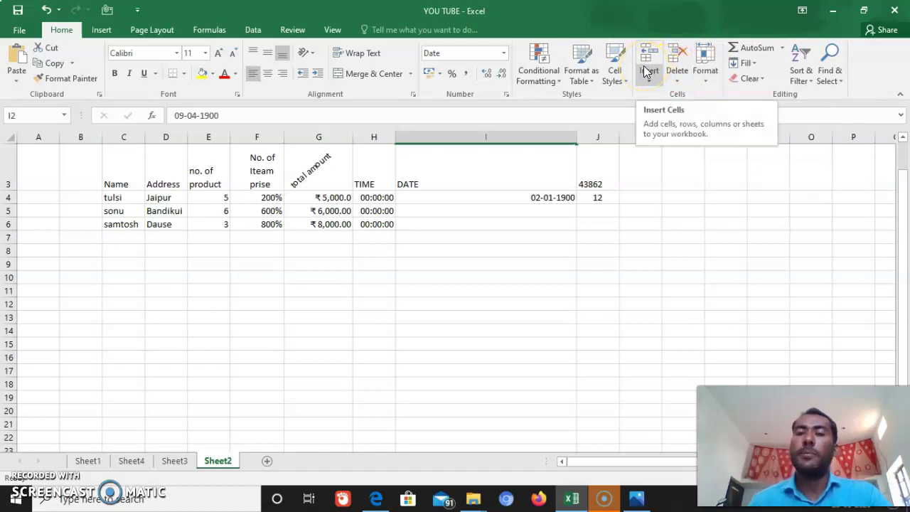
{"action": "left_click", "coordinate": [651, 85]}
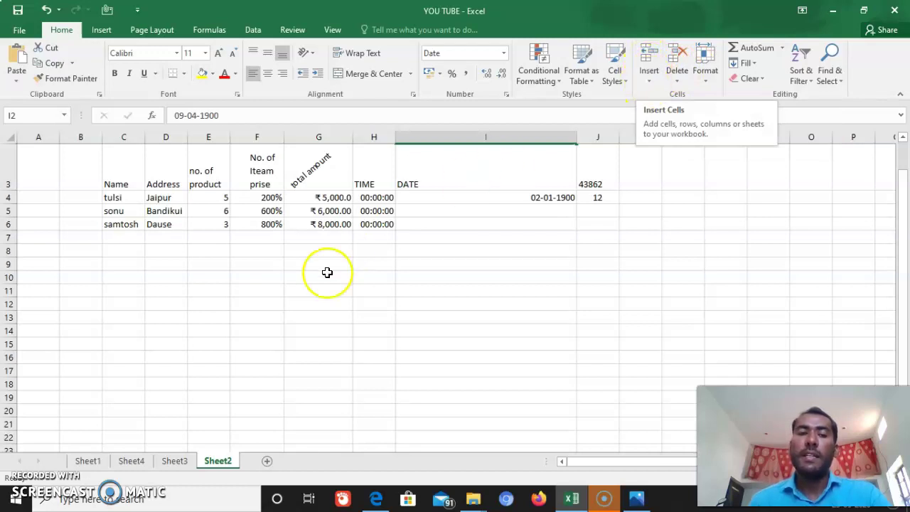
{"action": "left_click", "coordinate": [136, 254]}
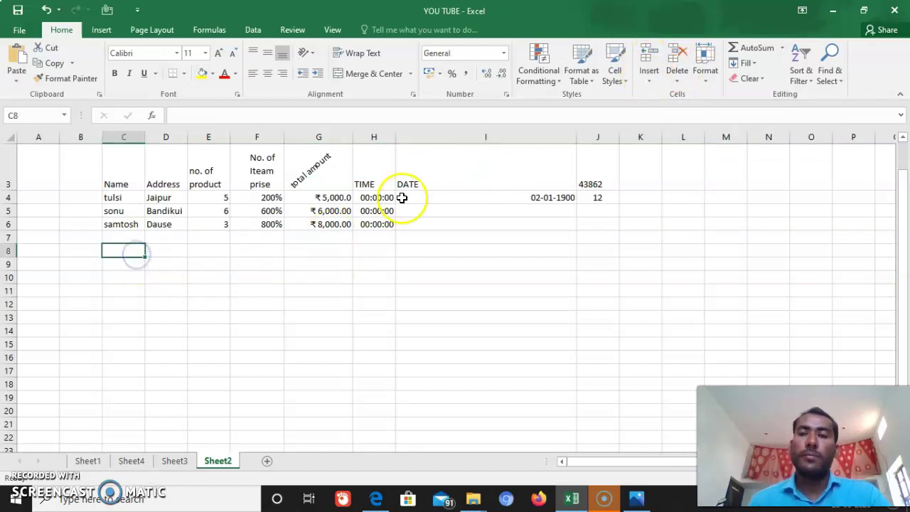
{"action": "left_click_drag", "start_coordinate": [900, 217], "coordinate": [902, 203]}
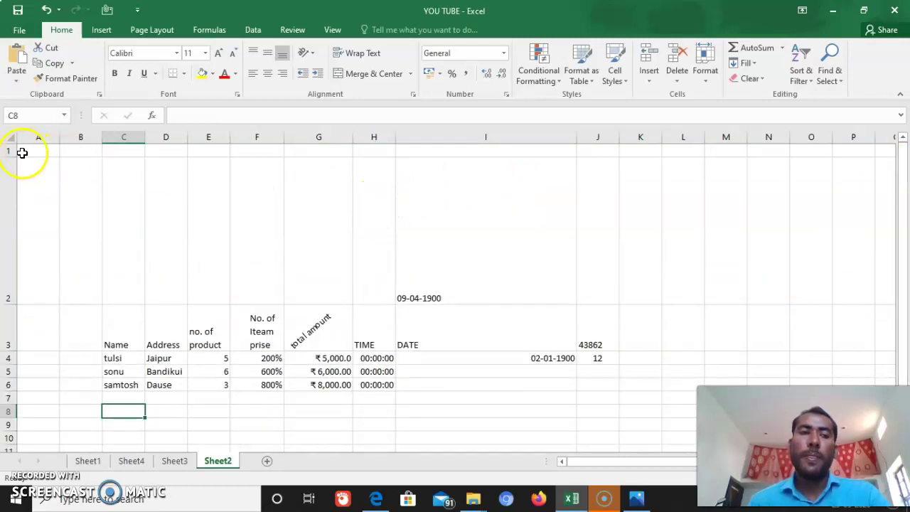
{"action": "left_click_drag", "start_coordinate": [7, 158], "coordinate": [6, 254]}
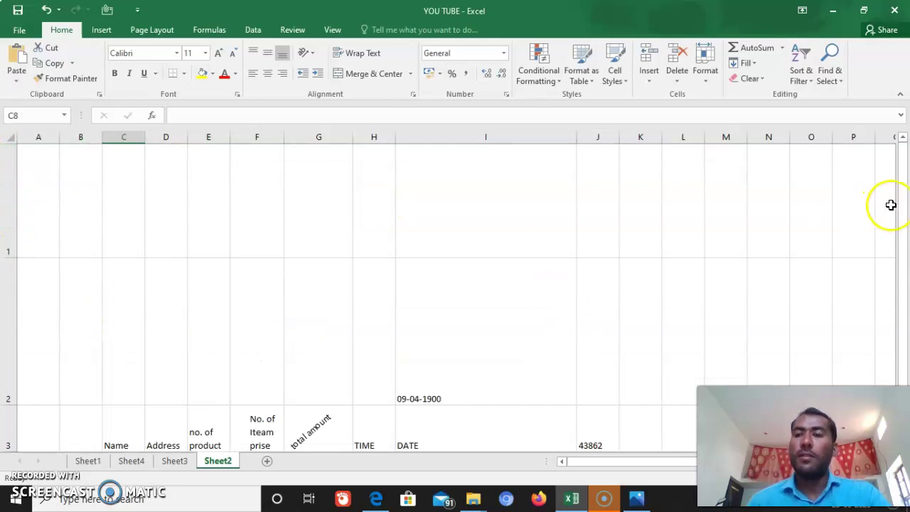
{"action": "left_click_drag", "start_coordinate": [901, 211], "coordinate": [902, 231]}
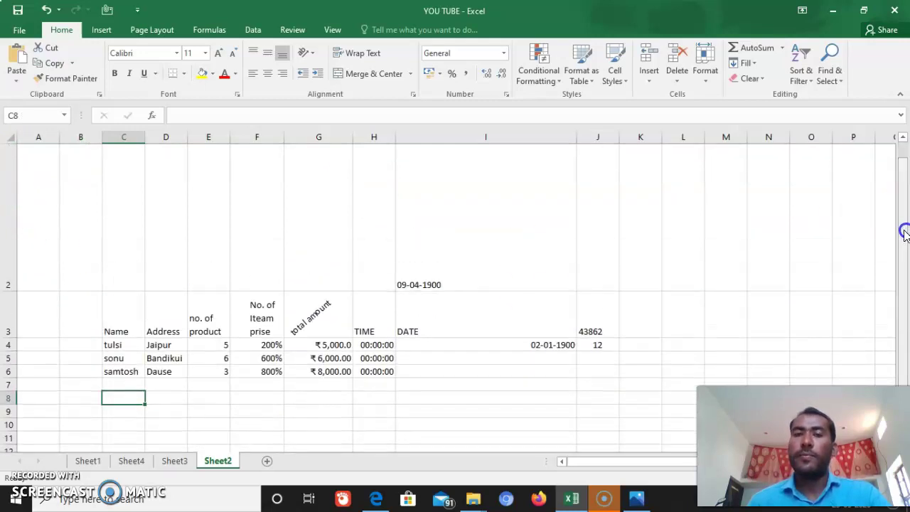
Step: AutoFit the heights of row 2 and then row 1 back to standard
{"action": "left_click", "coordinate": [9, 169]}
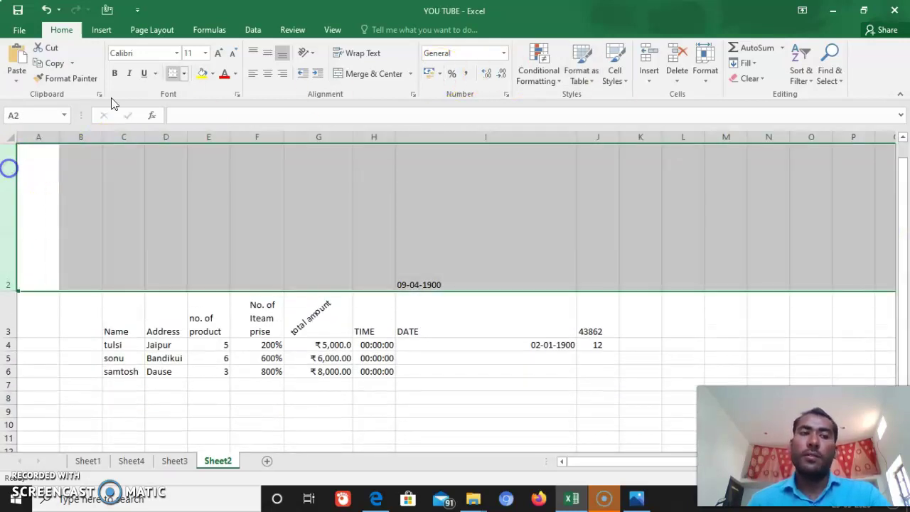
{"action": "left_click", "coordinate": [704, 71]}
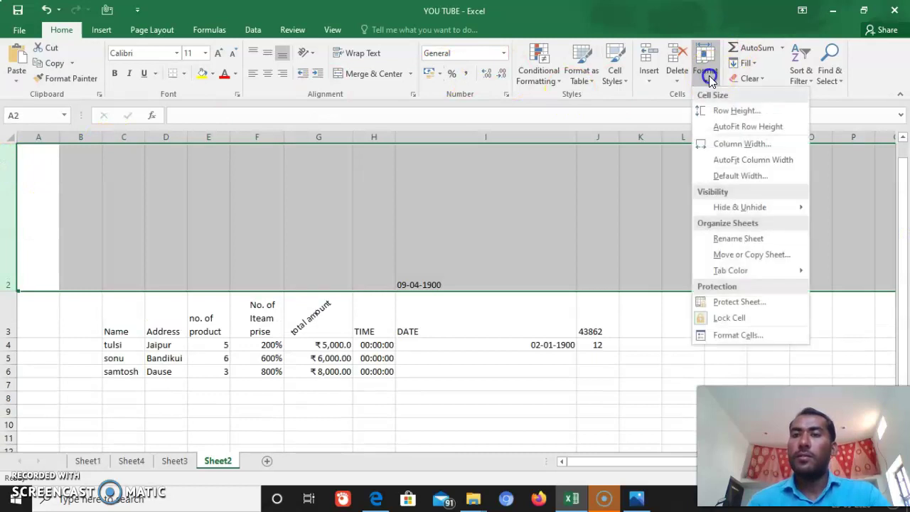
{"action": "left_click", "coordinate": [738, 125]}
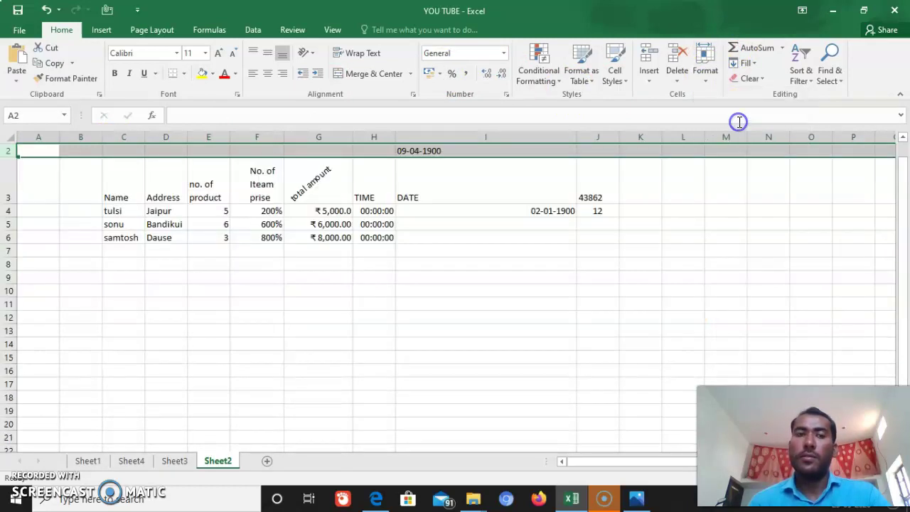
{"action": "scroll", "coordinate": [901, 148], "scroll_direction": "up", "scroll_amount": 1}
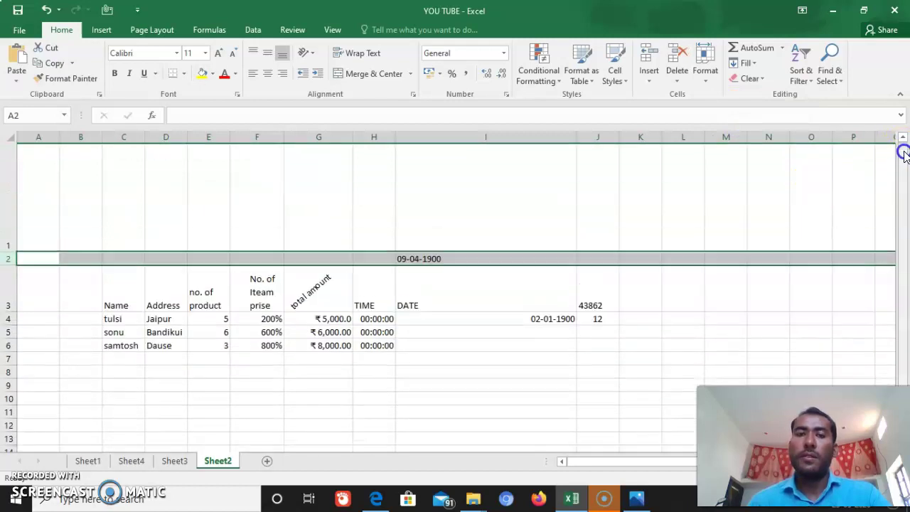
{"action": "left_click", "coordinate": [703, 204]}
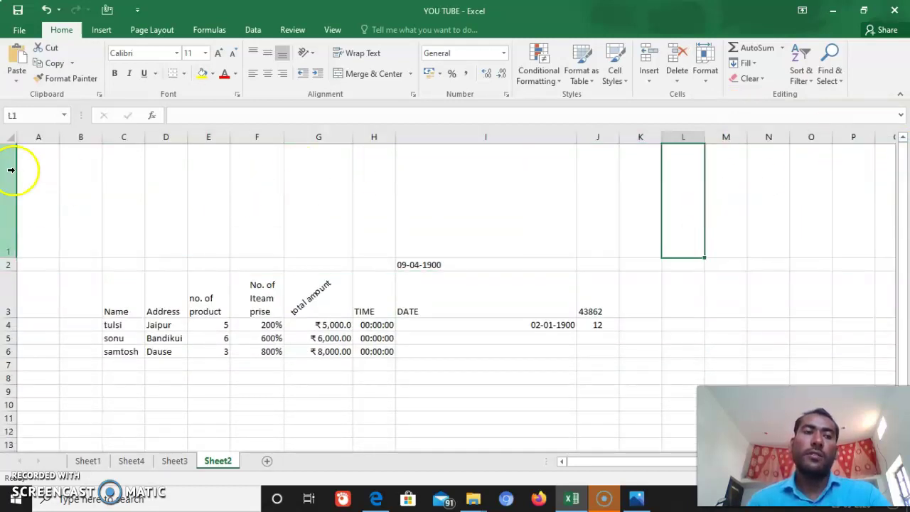
{"action": "left_click", "coordinate": [13, 169]}
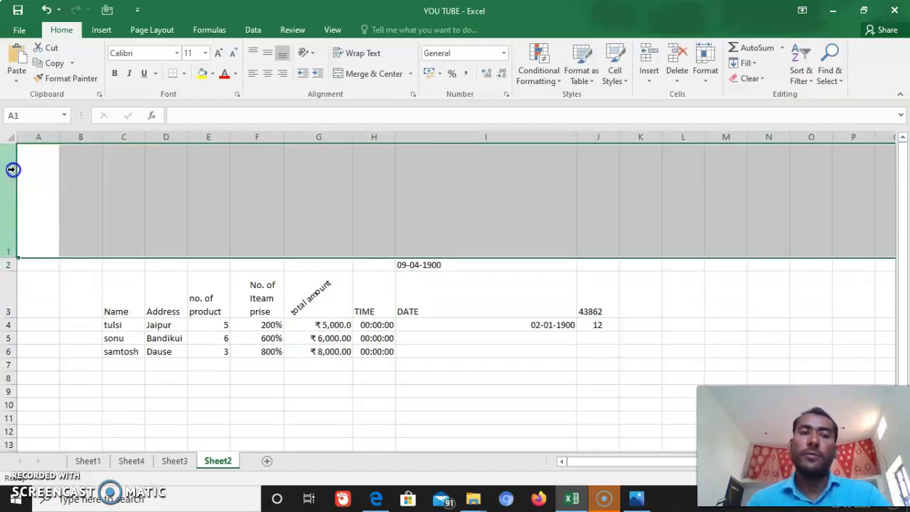
{"action": "left_click", "coordinate": [705, 71]}
{"action": "left_click", "coordinate": [755, 127]}
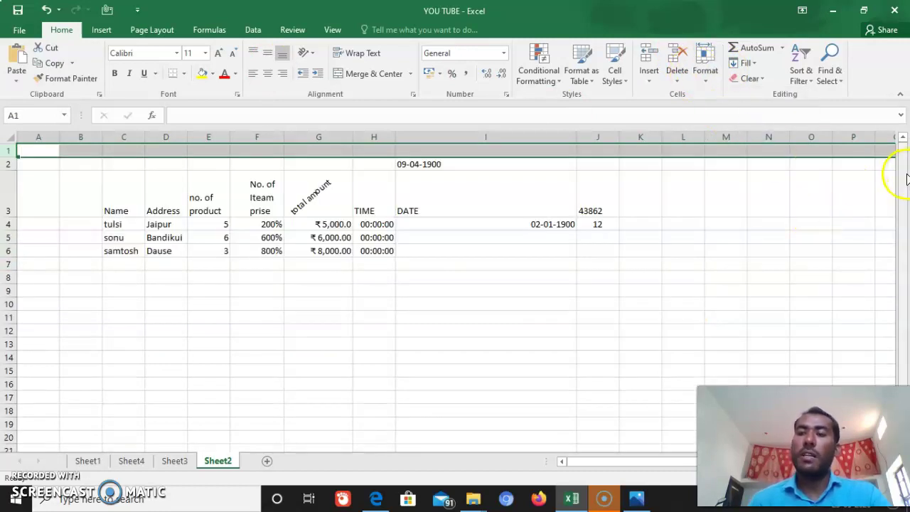
{"action": "left_click", "coordinate": [650, 75]}
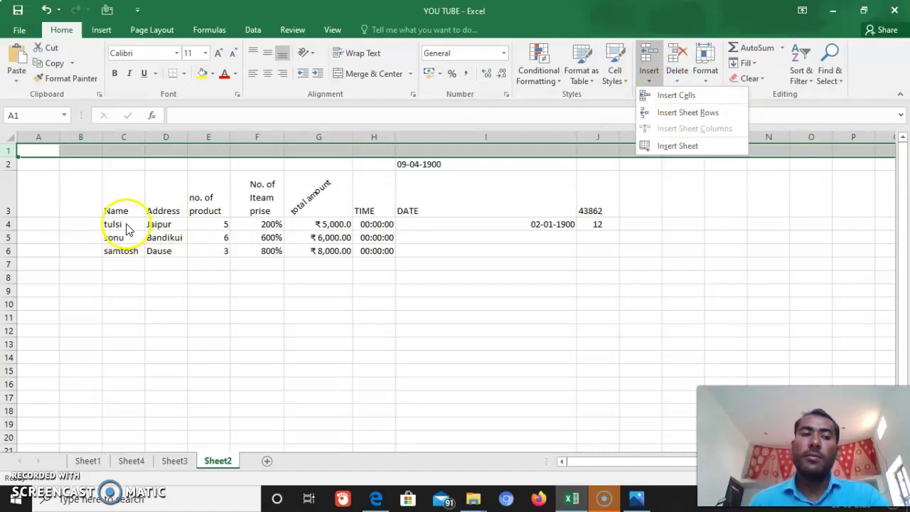
{"action": "left_click", "coordinate": [131, 202]}
{"action": "left_click", "coordinate": [130, 197]}
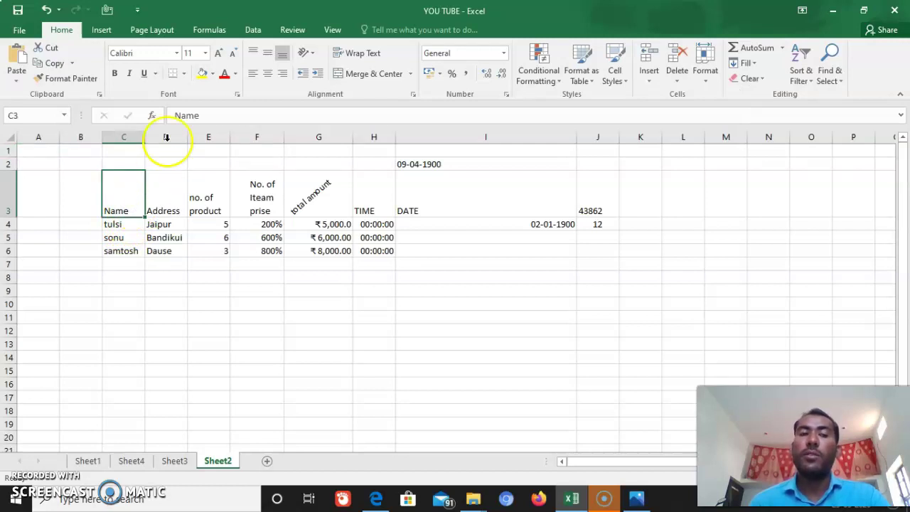
{"action": "left_click", "coordinate": [128, 135]}
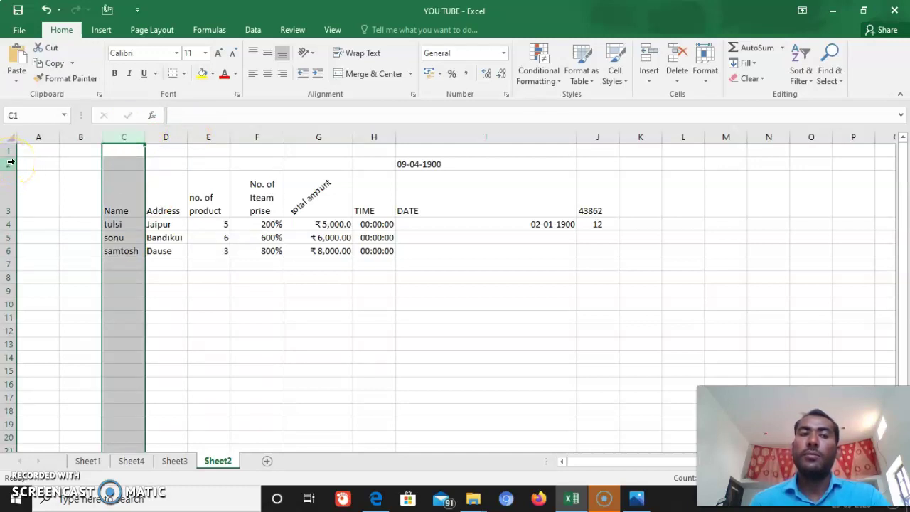
{"action": "left_click", "coordinate": [127, 137]}
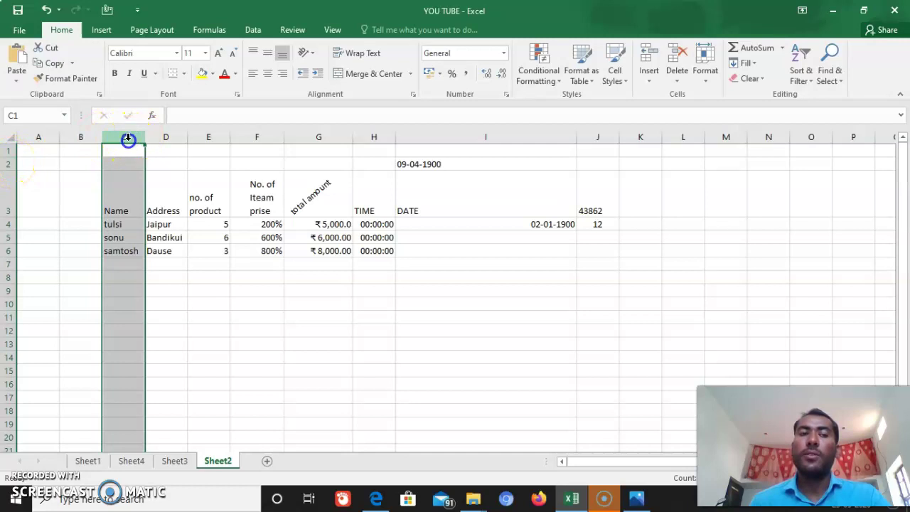
{"action": "left_click", "coordinate": [10, 164]}
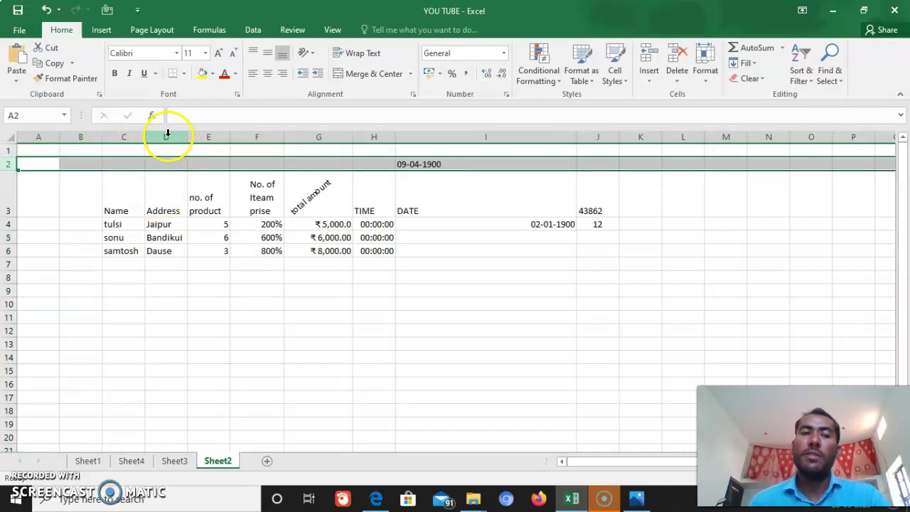
{"action": "left_click", "coordinate": [167, 137]}
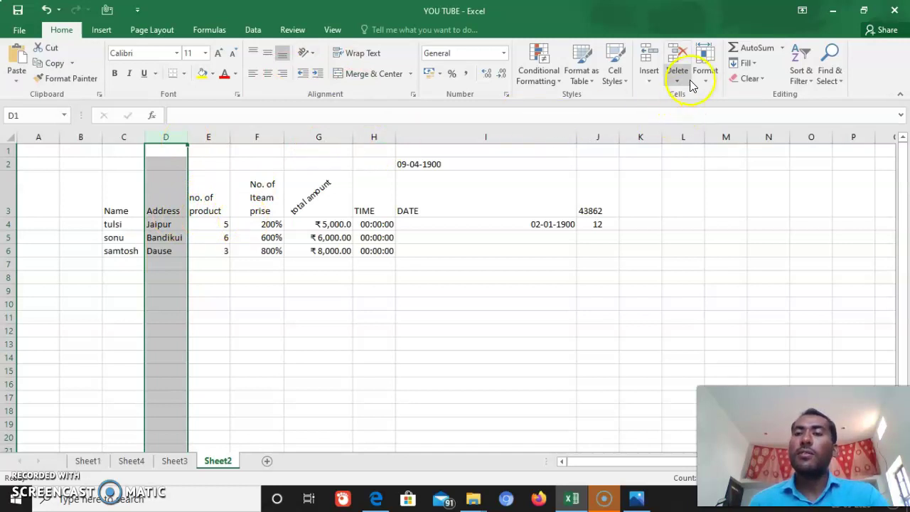
Step: Insert a blank column D before Address and give it the header F.NAME
{"action": "left_click", "coordinate": [649, 82]}
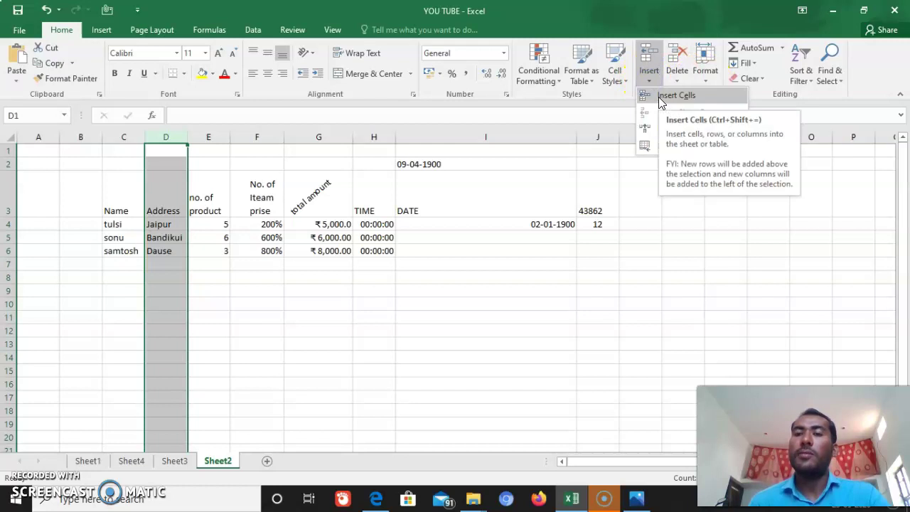
{"action": "left_click", "coordinate": [659, 100]}
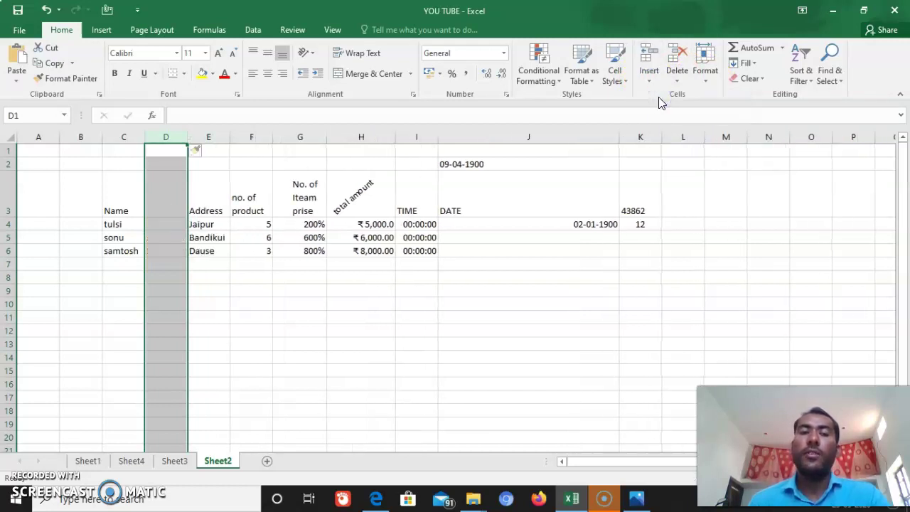
{"action": "left_click", "coordinate": [165, 205]}
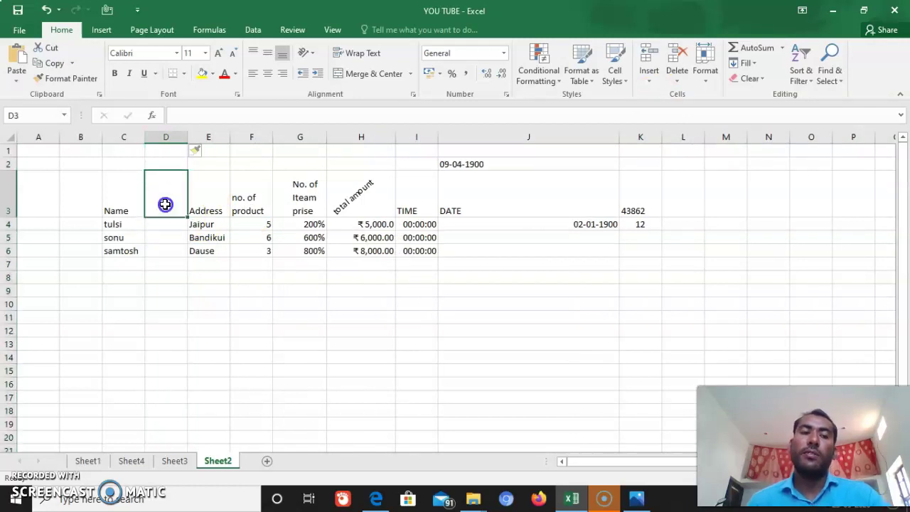
{"action": "type", "text": "F"}
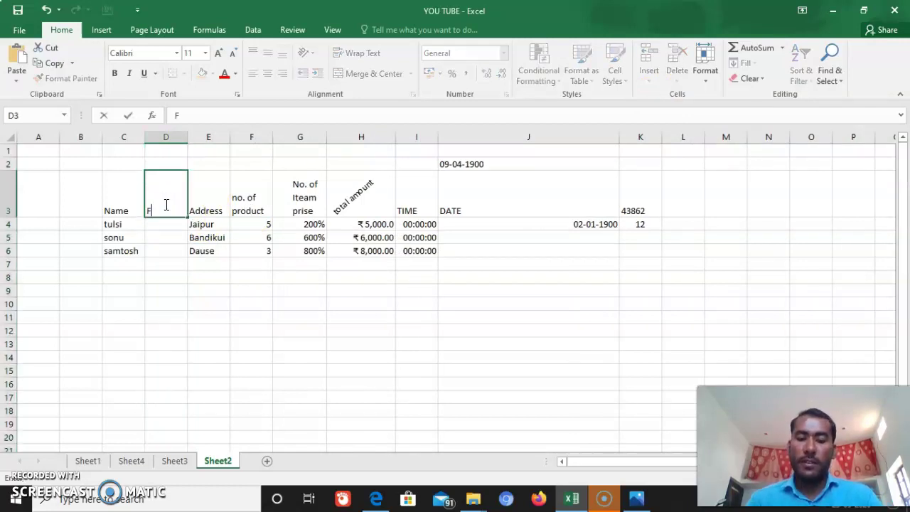
{"action": "type", "text": ".MA\\\\"}
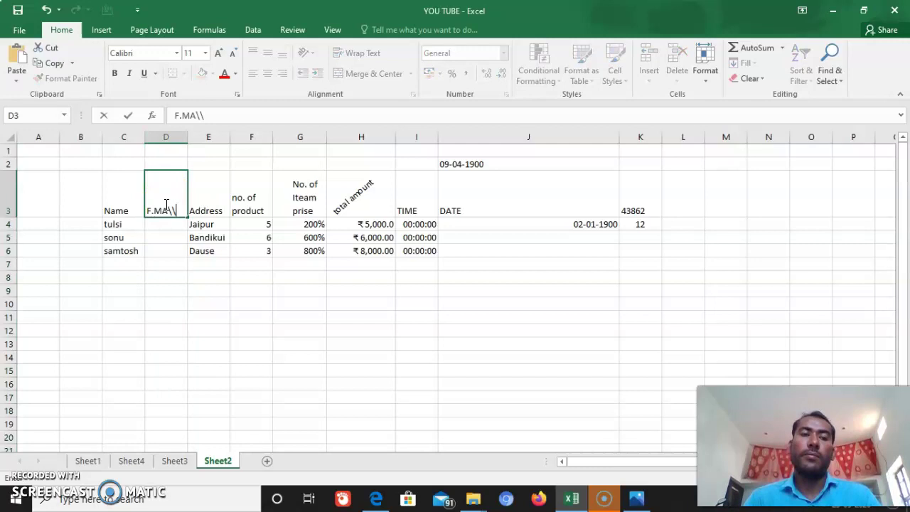
{"action": "key", "text": "BackSpace"}
{"action": "key", "text": "BackSpace"}
{"action": "key", "text": "BackSpace"}
{"action": "type", "text": "AME"}
{"action": "key", "text": "ctrl+Return"}
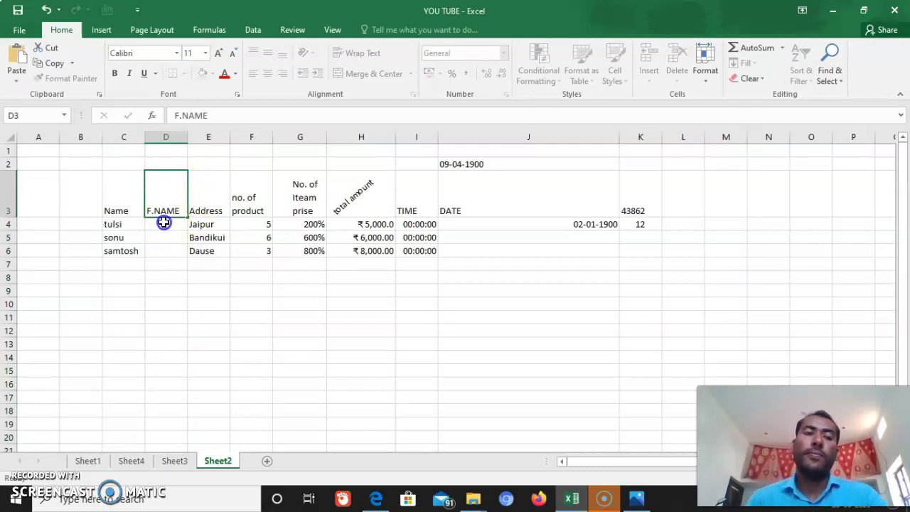
{"action": "left_click", "coordinate": [163, 223]}
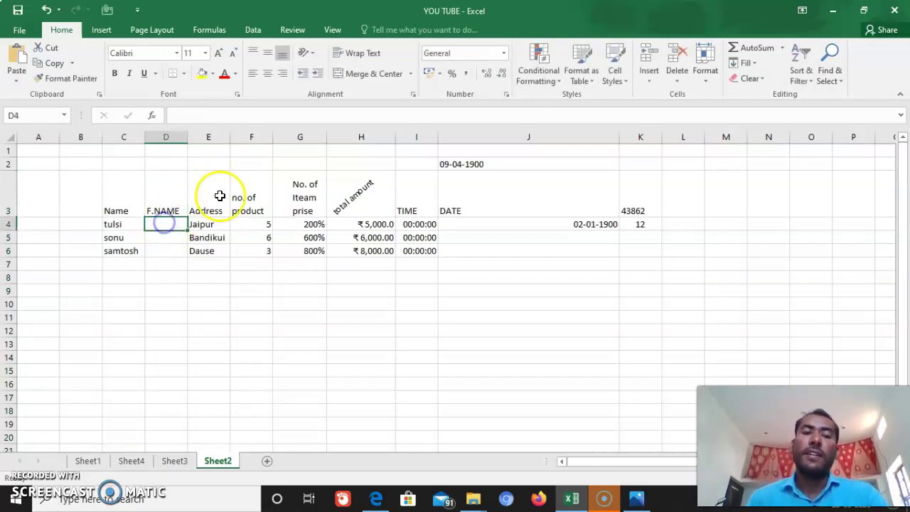
{"action": "left_click", "coordinate": [120, 226]}
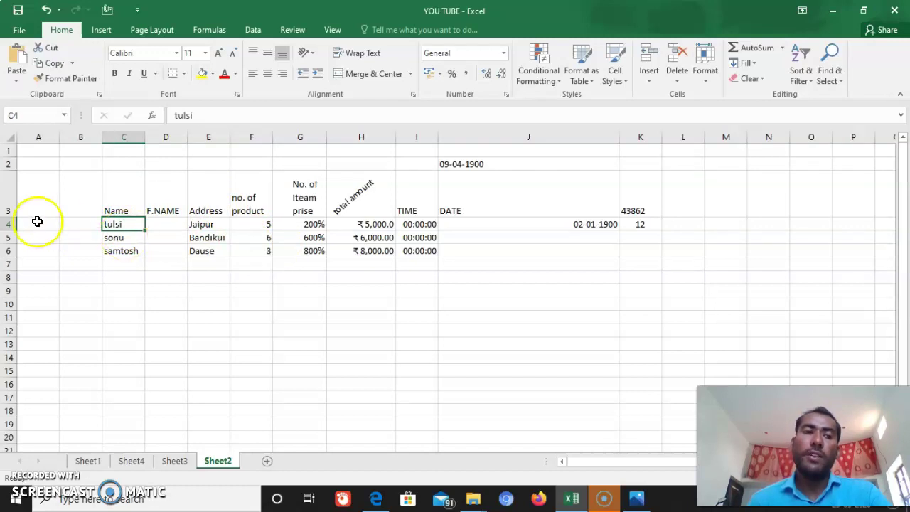
Step: Insert a blank sheet row 4 above the tulsi row
{"action": "left_click", "coordinate": [10, 224]}
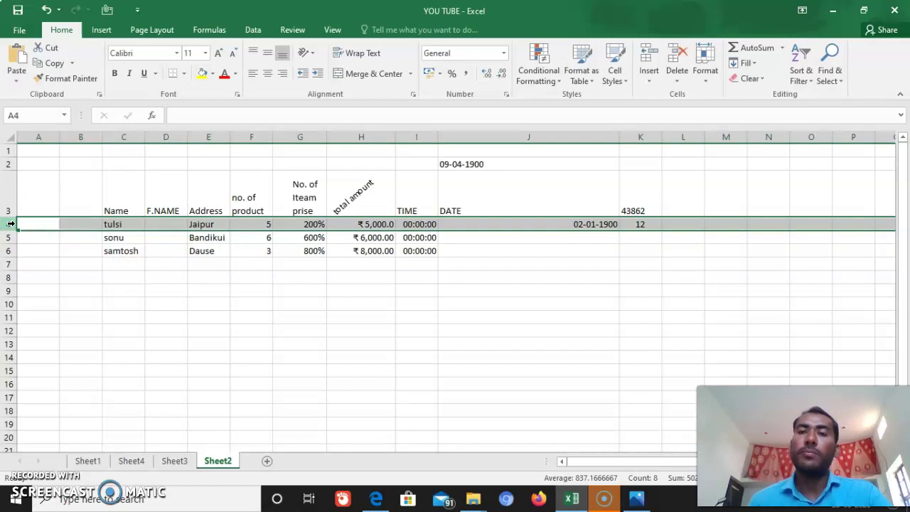
{"action": "left_click", "coordinate": [648, 81]}
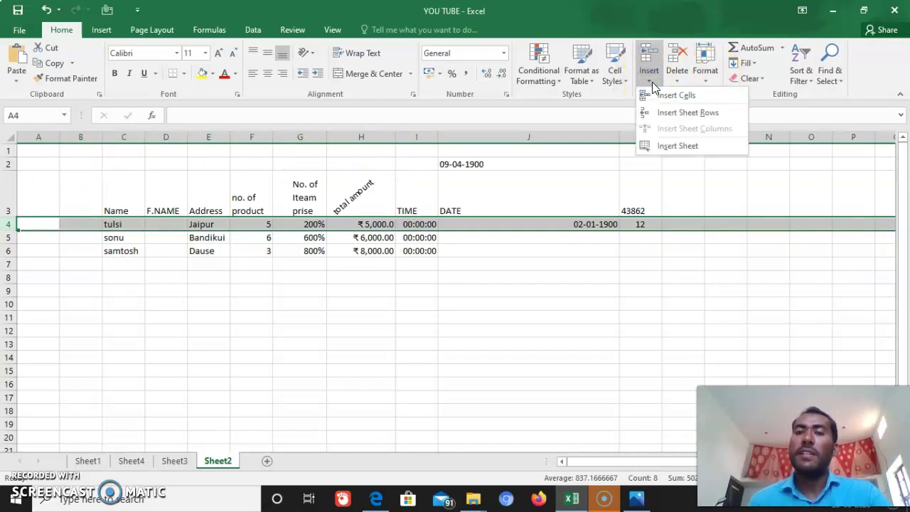
{"action": "left_click", "coordinate": [662, 96]}
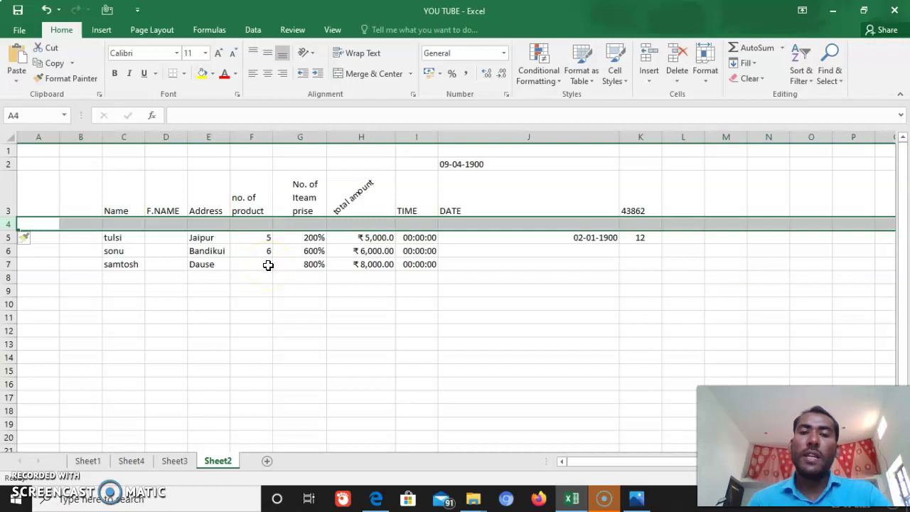
Step: Insert another blank sheet row at row 10 from cell J10
{"action": "left_click", "coordinate": [488, 302]}
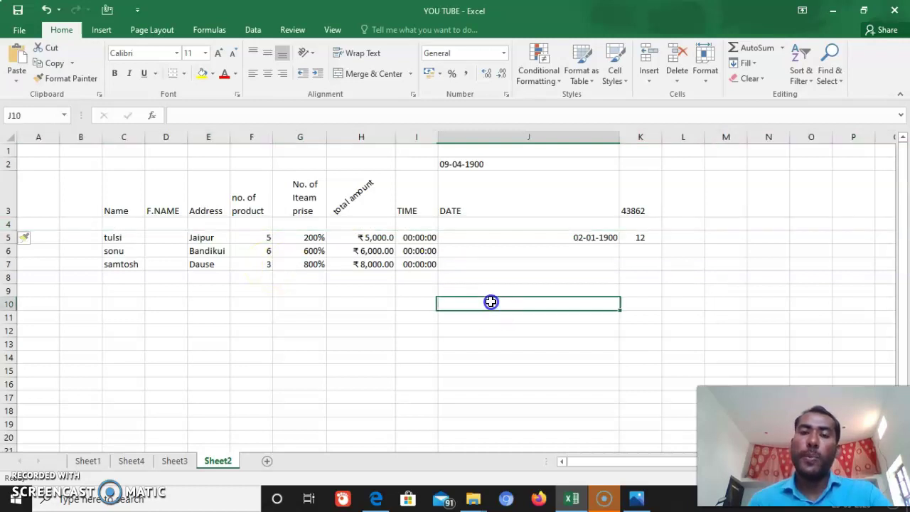
{"action": "left_click", "coordinate": [649, 80]}
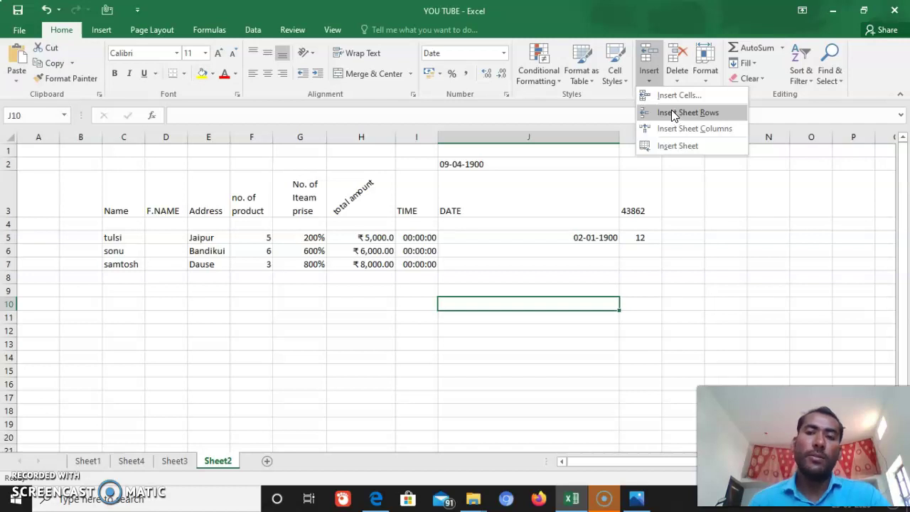
{"action": "left_click", "coordinate": [671, 113]}
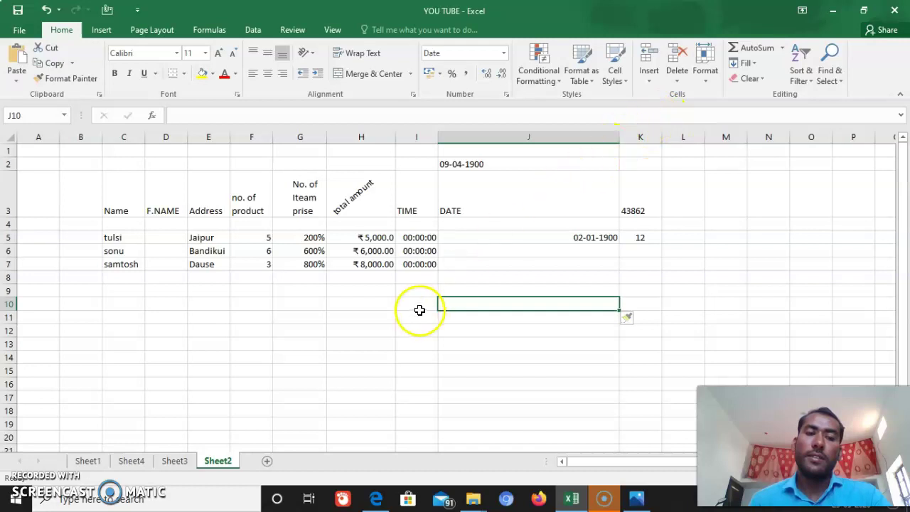
{"action": "left_click", "coordinate": [650, 78]}
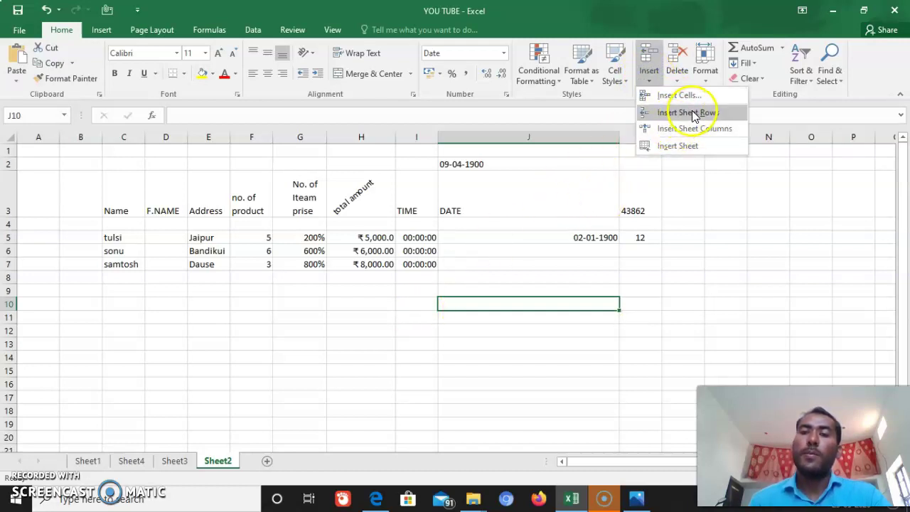
{"action": "right_click", "coordinate": [687, 147]}
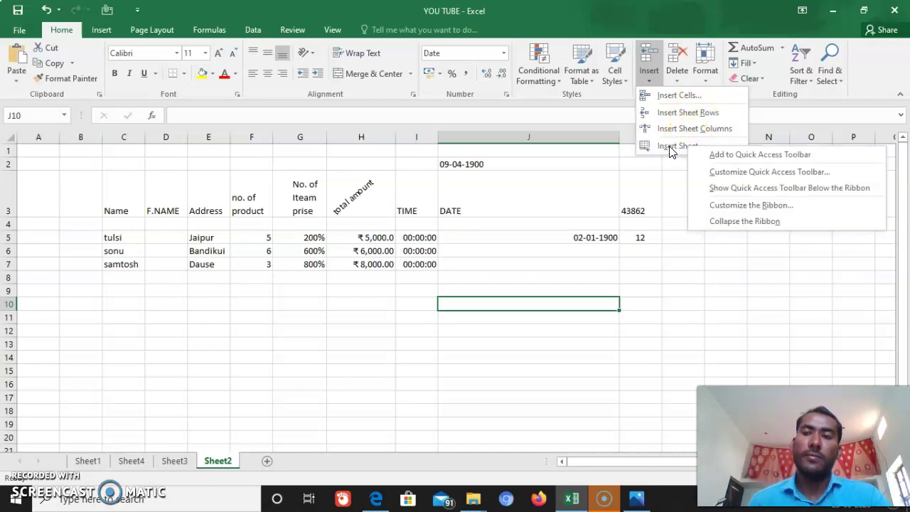
Step: Add a new blank Sheet5 worksheet, glance at Sheet4, and return to Sheet2
{"action": "left_click", "coordinate": [670, 147]}
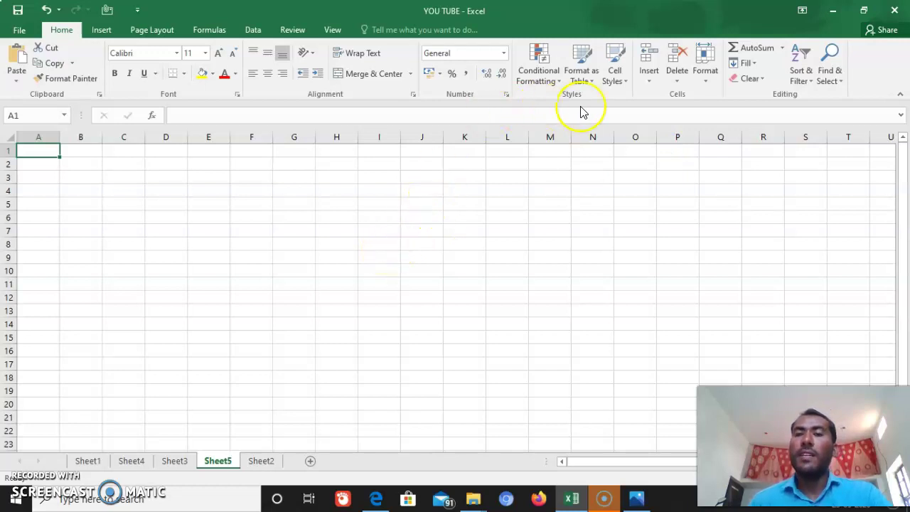
{"action": "left_click", "coordinate": [656, 76]}
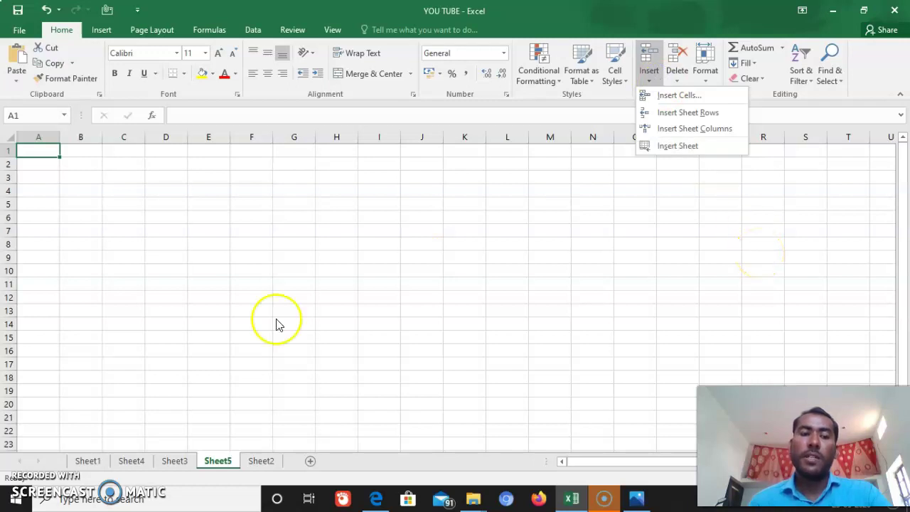
{"action": "left_click", "coordinate": [171, 460]}
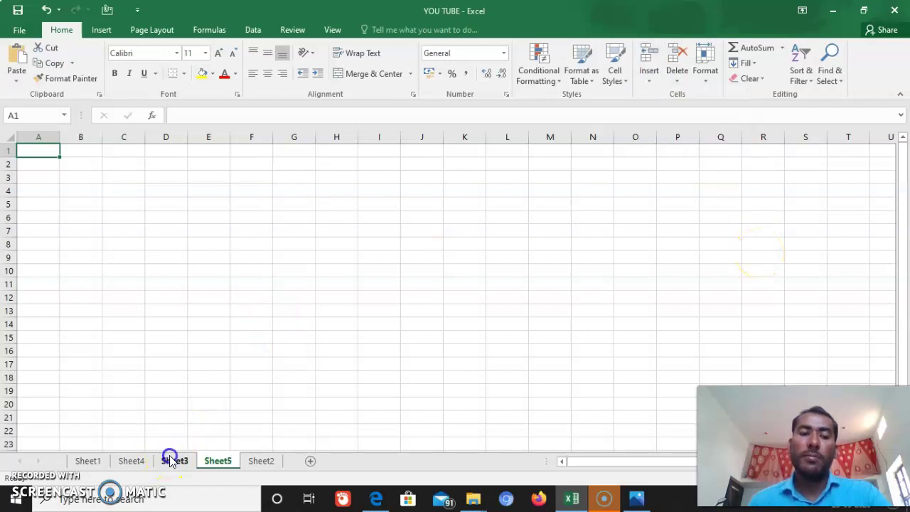
{"action": "left_click", "coordinate": [131, 460]}
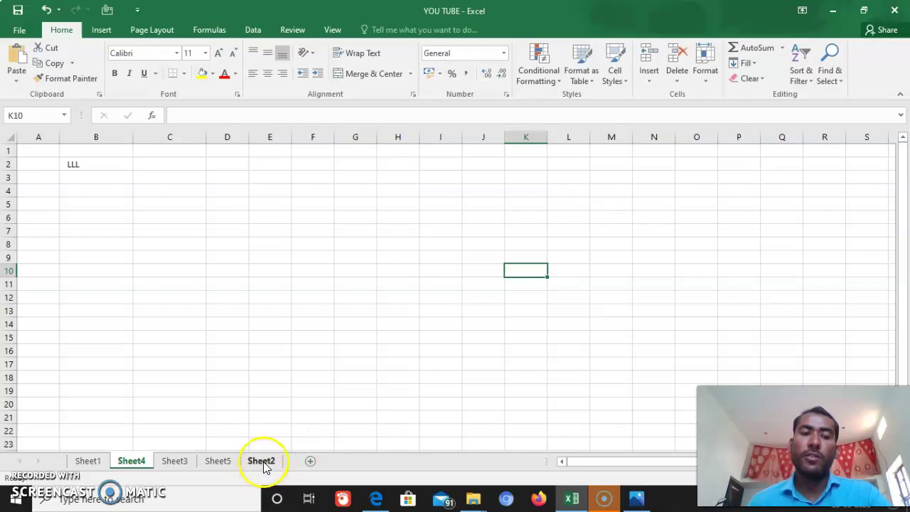
{"action": "left_click", "coordinate": [263, 461]}
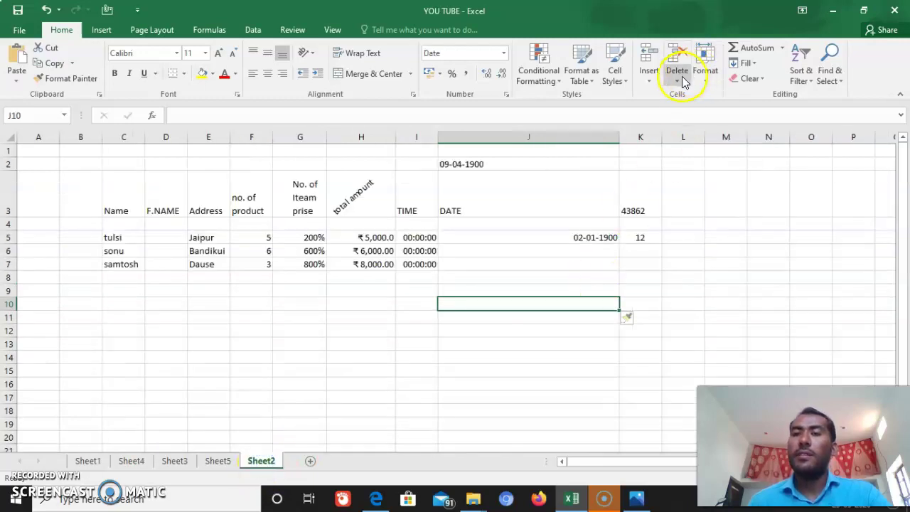
{"action": "left_click", "coordinate": [651, 78]}
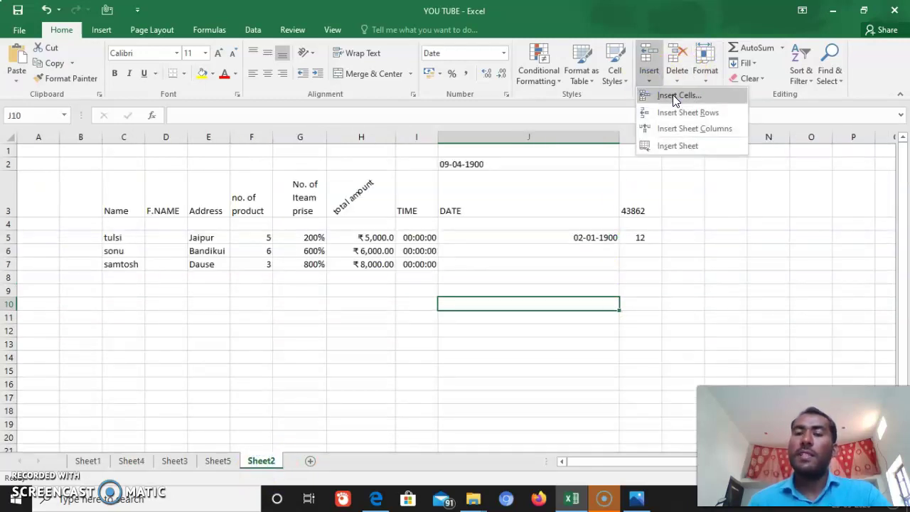
{"action": "left_click", "coordinate": [672, 95]}
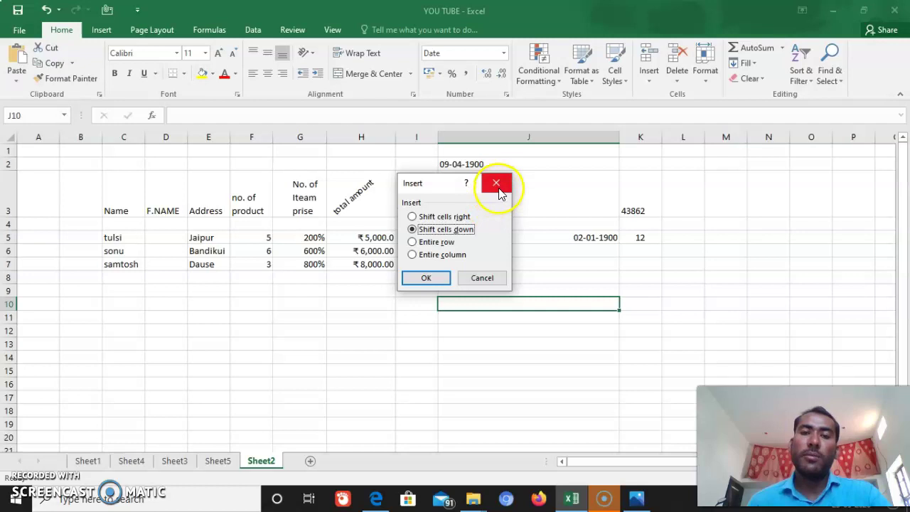
{"action": "left_click", "coordinate": [496, 191]}
{"action": "left_click", "coordinate": [116, 239]}
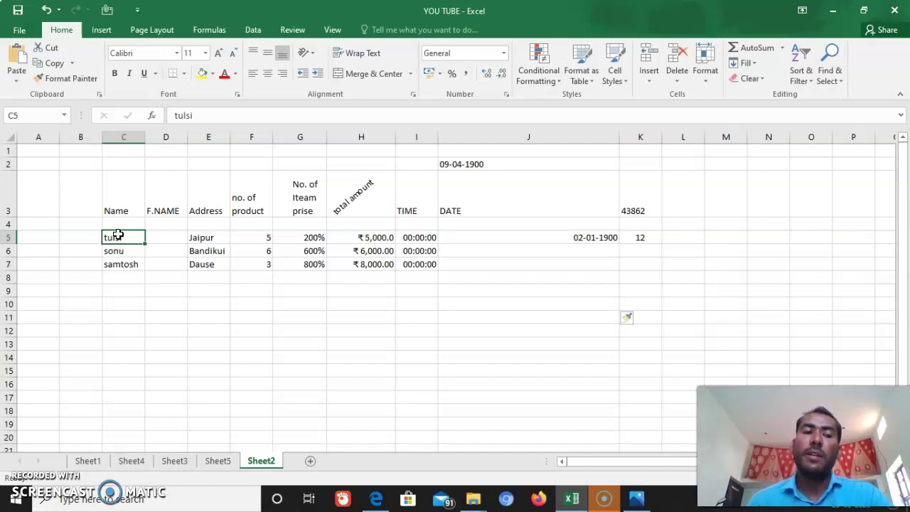
{"action": "left_click_drag", "start_coordinate": [125, 237], "coordinate": [122, 263]}
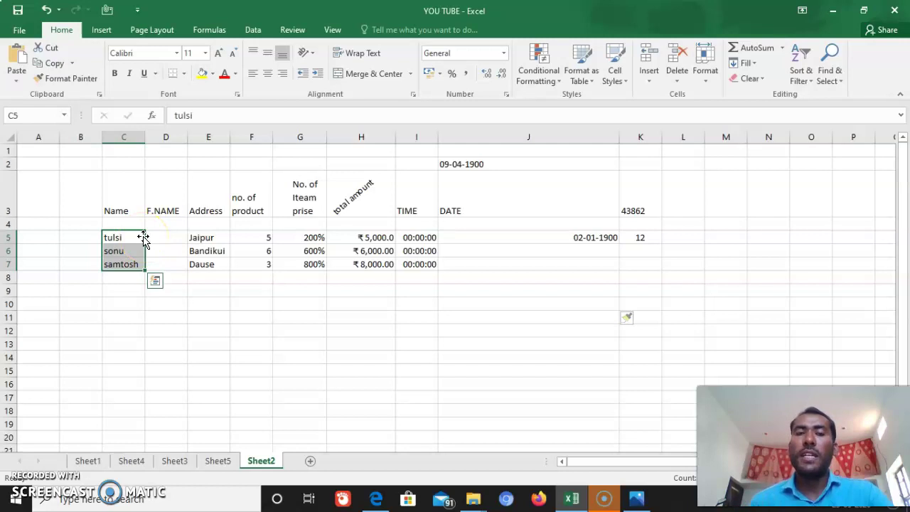
{"action": "left_click", "coordinate": [649, 84]}
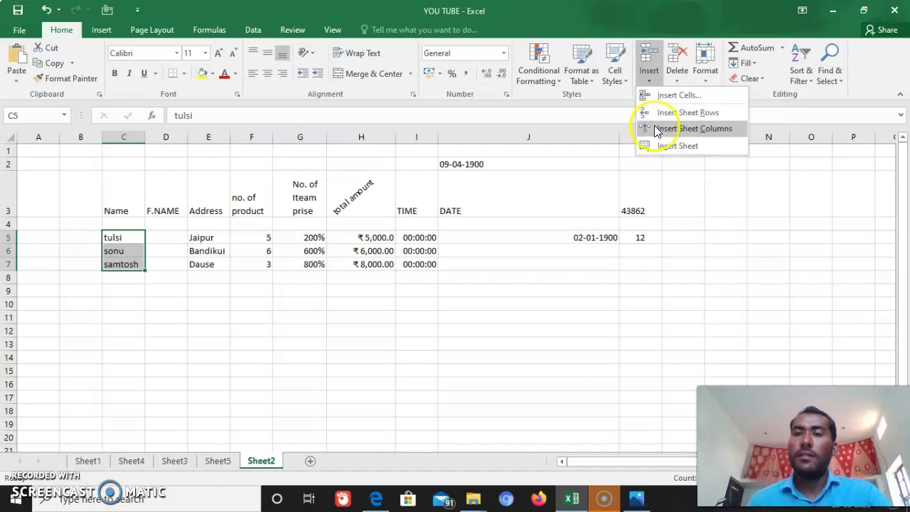
Step: Insert blank cells at C5:C7 with Shift cells right, moving rows 5–7 right
{"action": "left_click", "coordinate": [653, 108]}
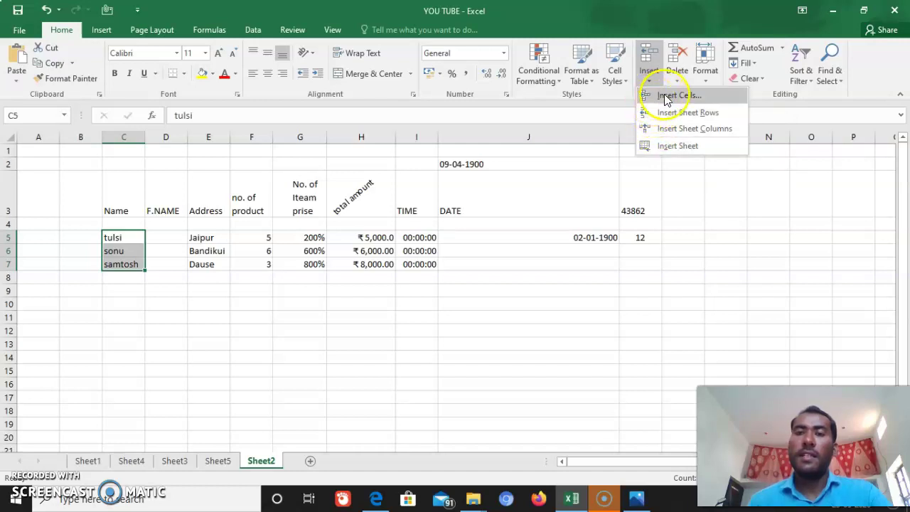
{"action": "left_click", "coordinate": [661, 95]}
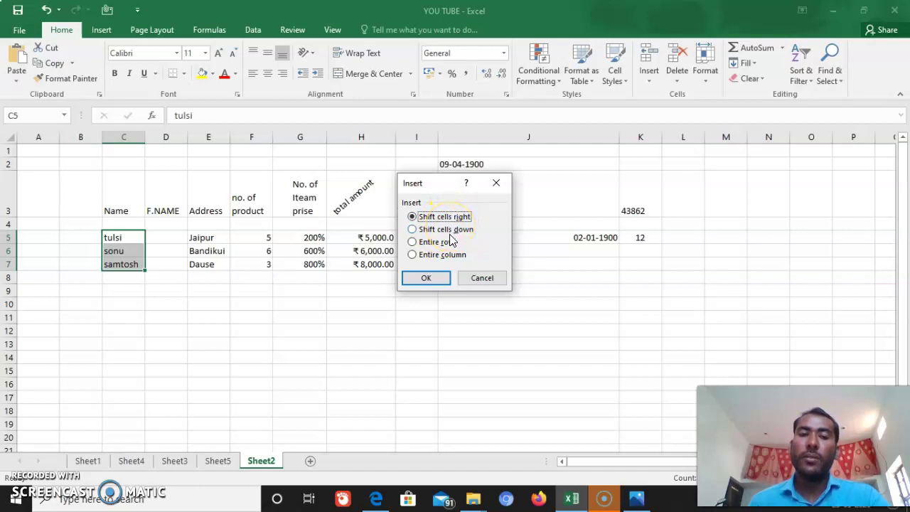
{"action": "left_click", "coordinate": [430, 278]}
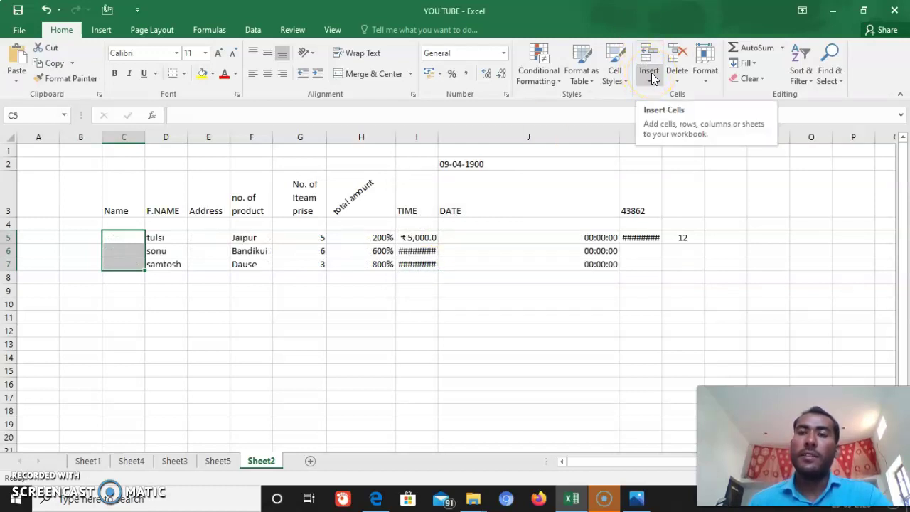
Step: Insert three entire blank rows above the names selected in D5:D7
{"action": "left_click_drag", "start_coordinate": [154, 237], "coordinate": [153, 260]}
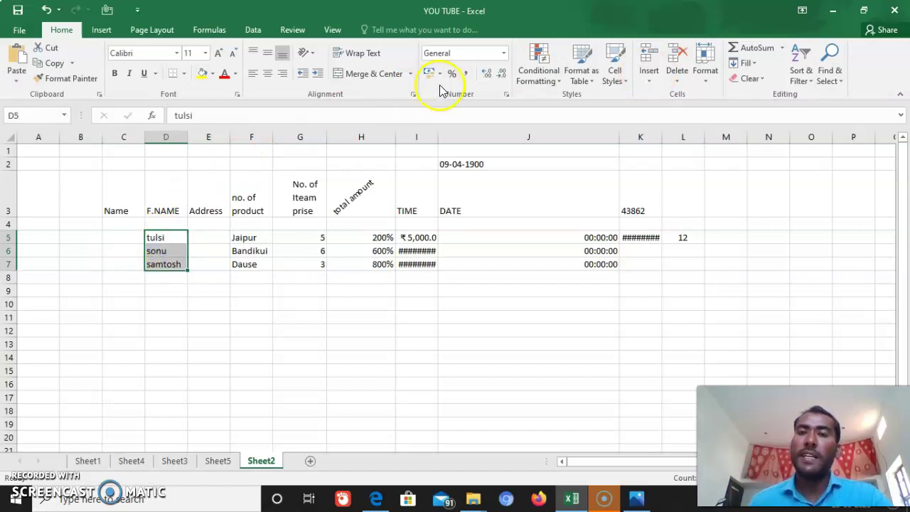
{"action": "left_click", "coordinate": [647, 76]}
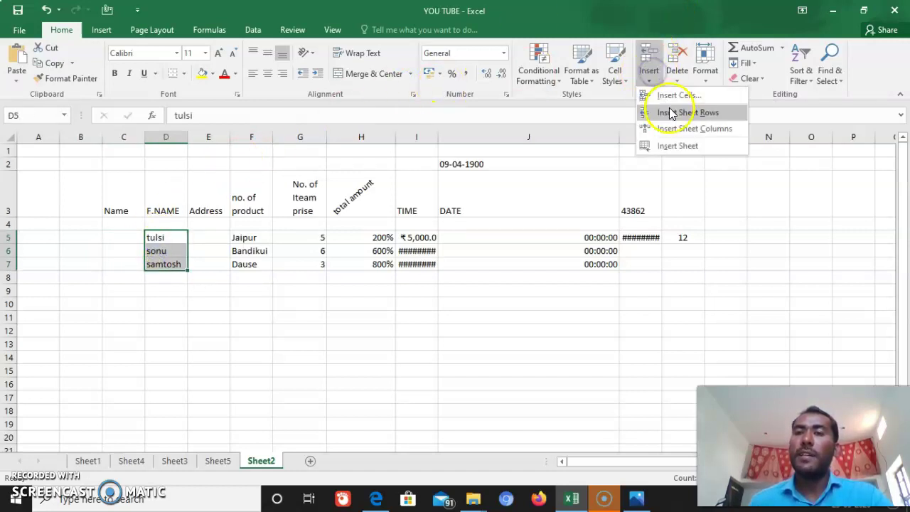
{"action": "left_click", "coordinate": [676, 97]}
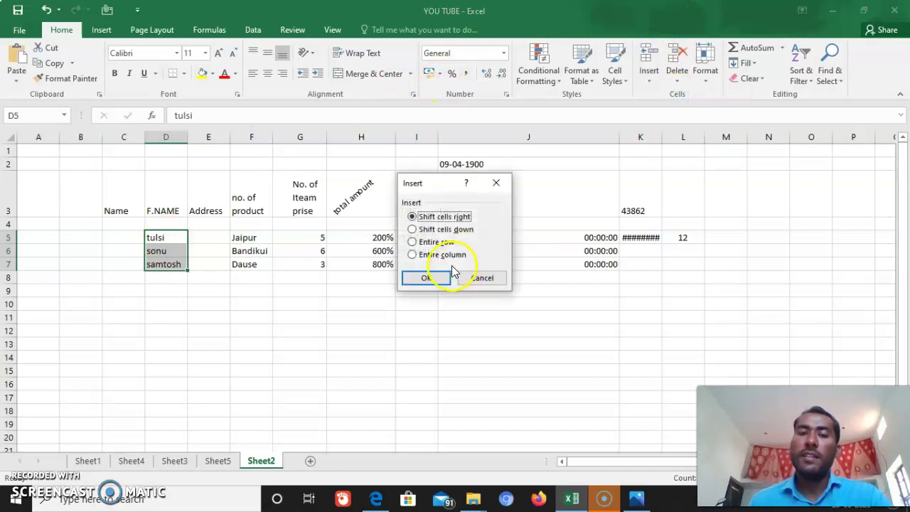
{"action": "left_click", "coordinate": [435, 242]}
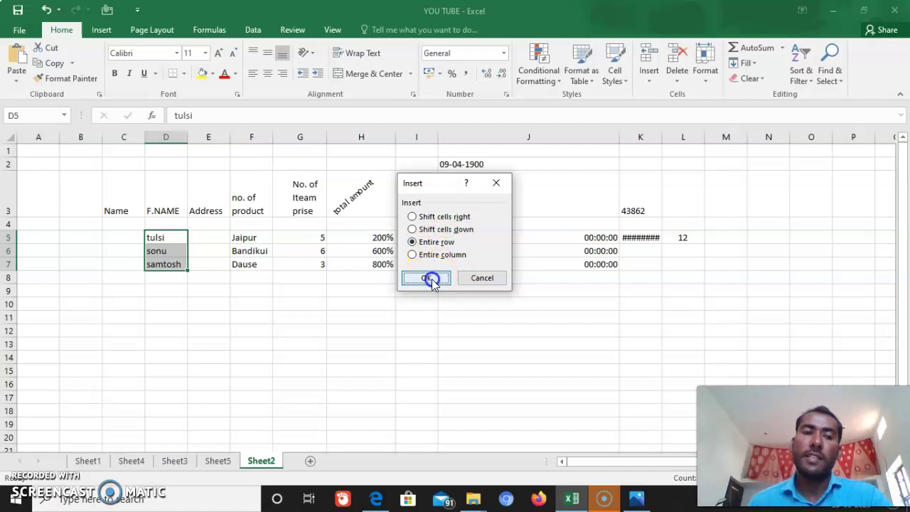
{"action": "left_click", "coordinate": [428, 278]}
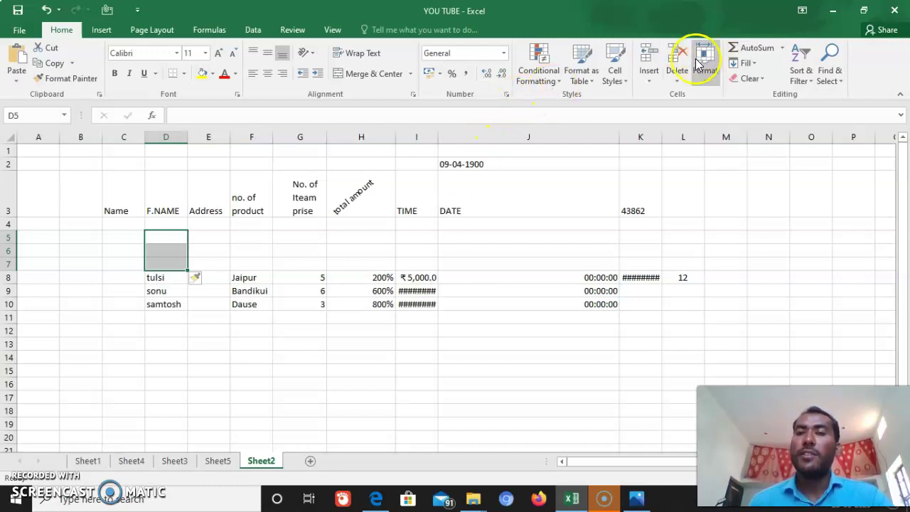
Step: Insert an entire blank column at D before F.NAME
{"action": "left_click", "coordinate": [657, 78]}
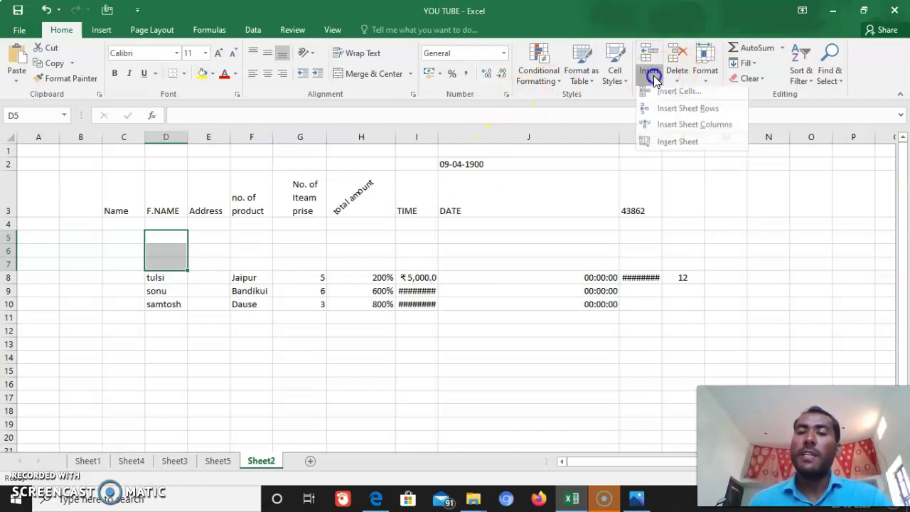
{"action": "left_click", "coordinate": [683, 100]}
{"action": "left_click", "coordinate": [447, 255]}
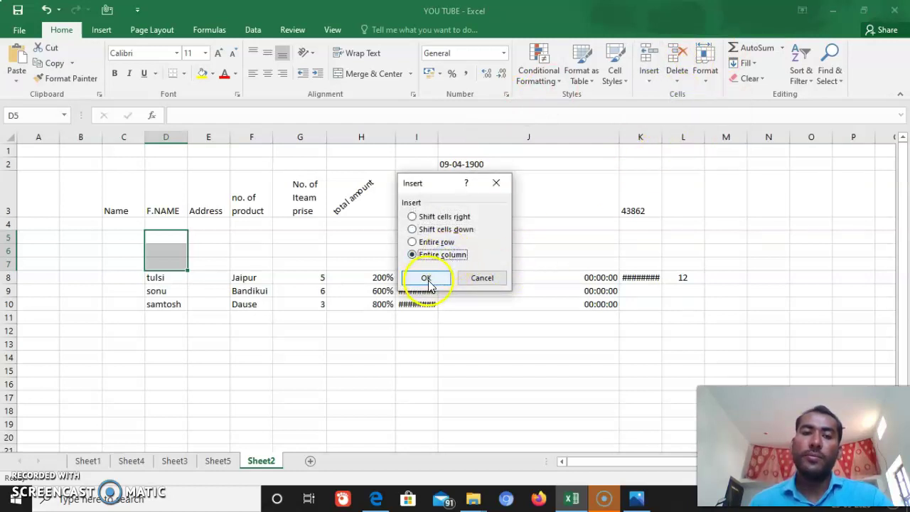
{"action": "left_click", "coordinate": [427, 279]}
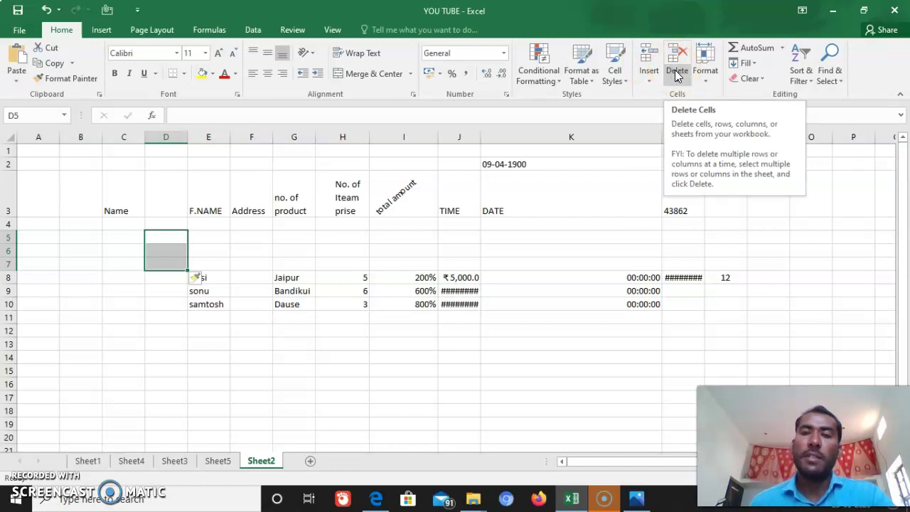
Step: Delete the F.NAME sheet column
{"action": "left_click", "coordinate": [676, 76]}
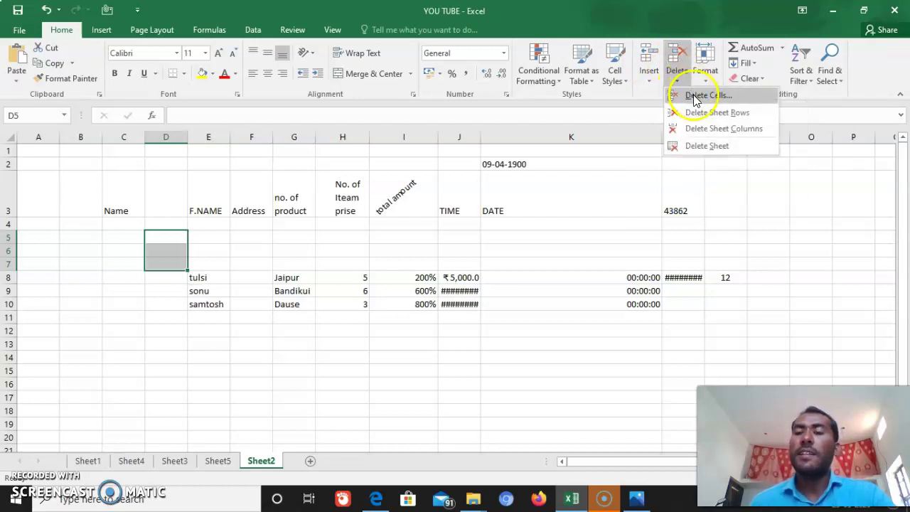
{"action": "left_click", "coordinate": [208, 224]}
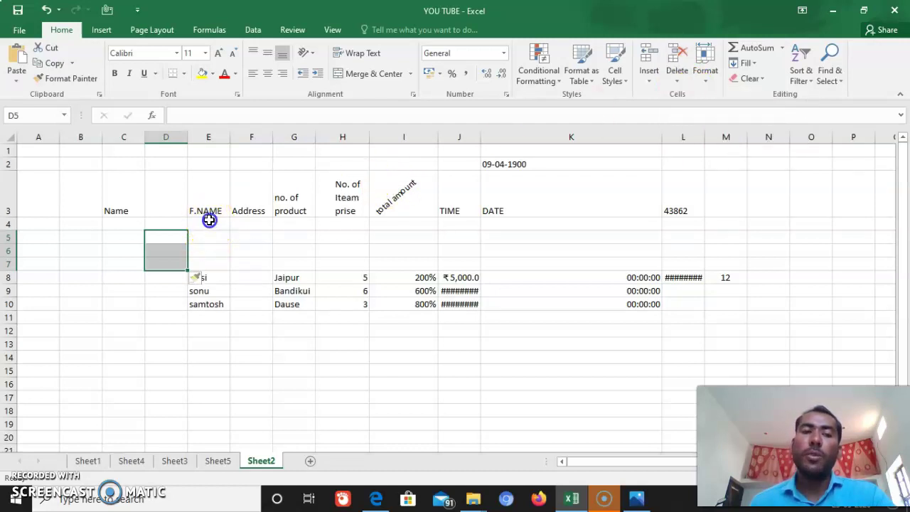
{"action": "left_click", "coordinate": [216, 152]}
{"action": "left_click", "coordinate": [222, 137]}
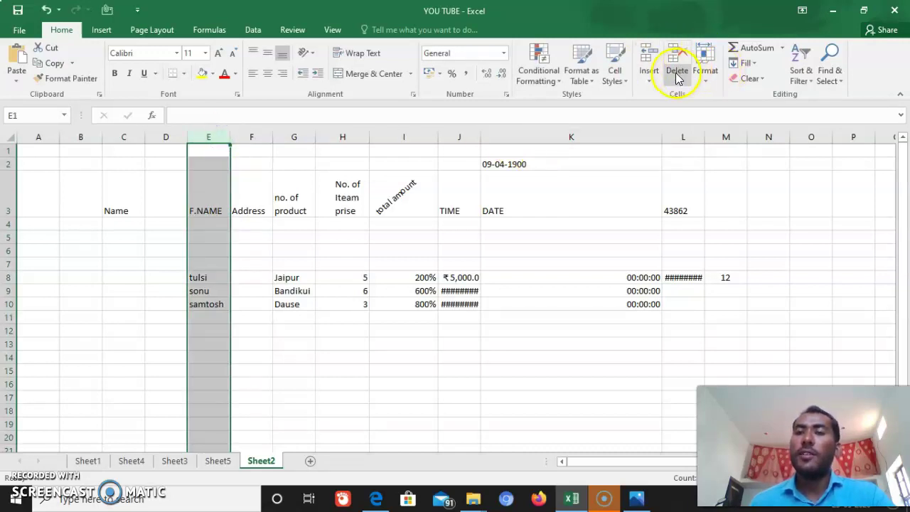
{"action": "left_click", "coordinate": [677, 78]}
{"action": "left_click", "coordinate": [693, 93]}
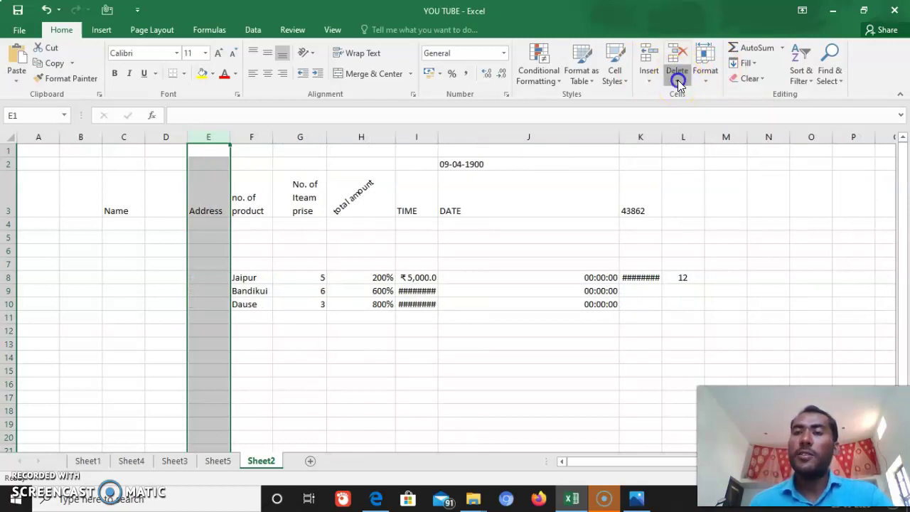
Step: Delete the Address and no. of product columns, shifting the rest left
{"action": "left_click", "coordinate": [677, 80]}
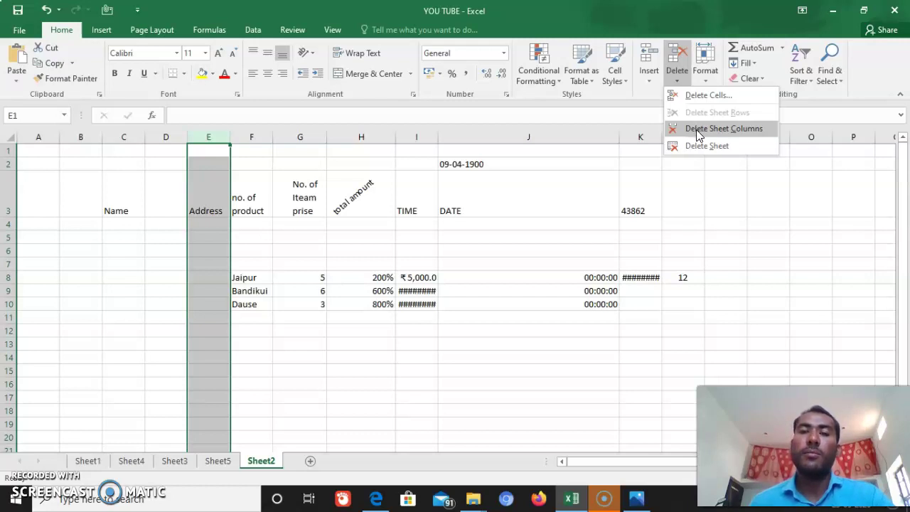
{"action": "left_click", "coordinate": [699, 130]}
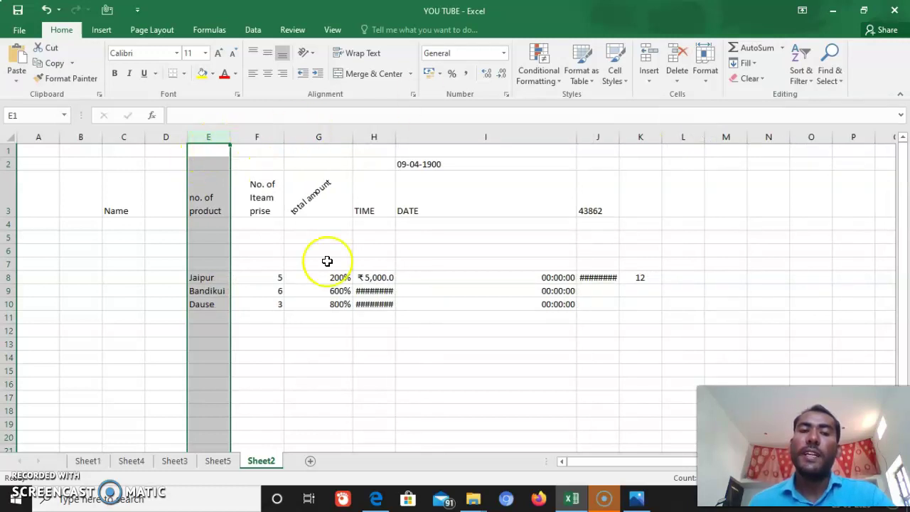
{"action": "left_click", "coordinate": [677, 79]}
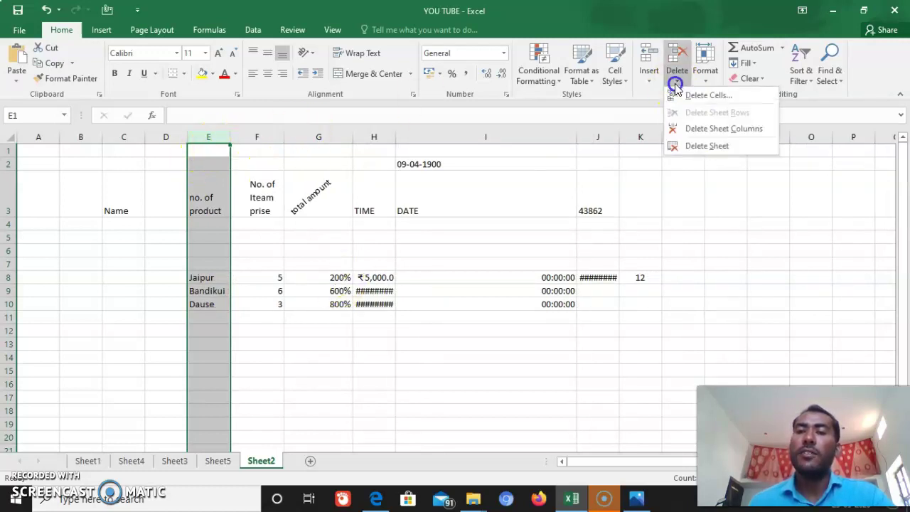
{"action": "left_click", "coordinate": [711, 129]}
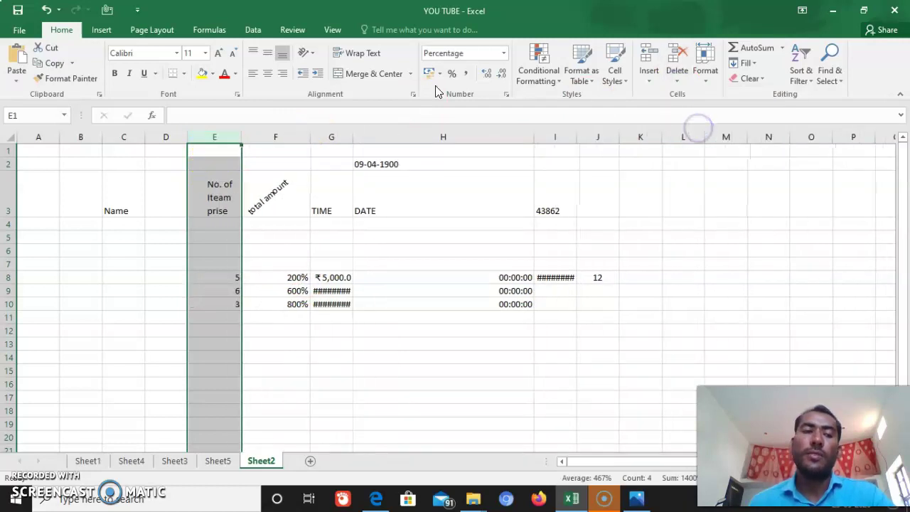
{"action": "left_click_drag", "start_coordinate": [8, 244], "coordinate": [8, 269]}
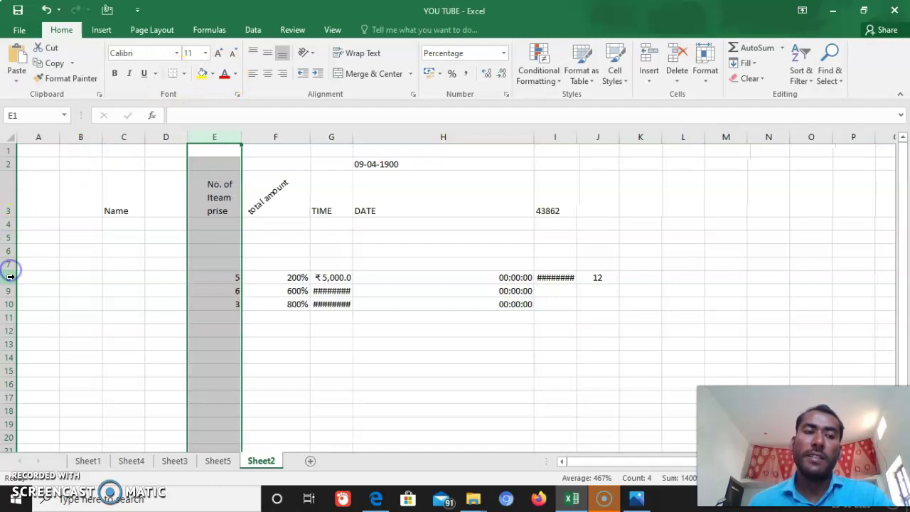
Step: Delete the two data rows at row 8, holding 5/200% and 6/600%
{"action": "left_click", "coordinate": [10, 277]}
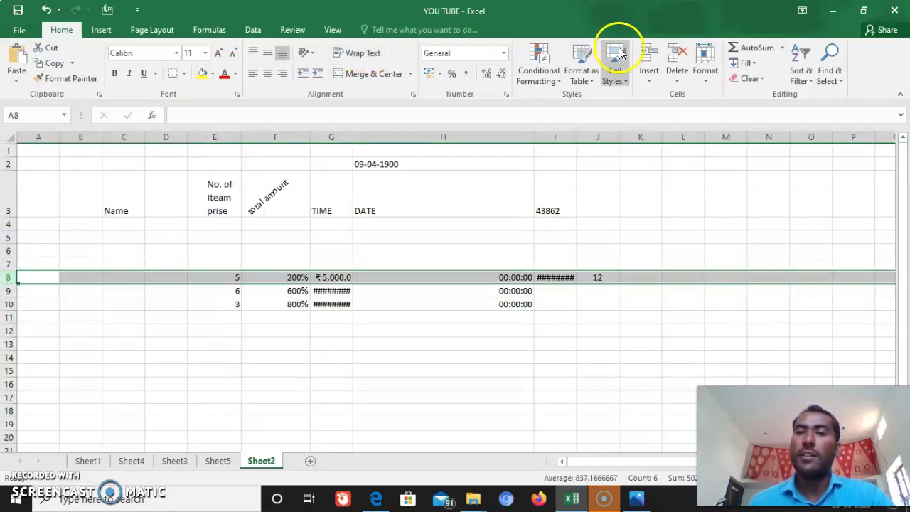
{"action": "left_click", "coordinate": [679, 75]}
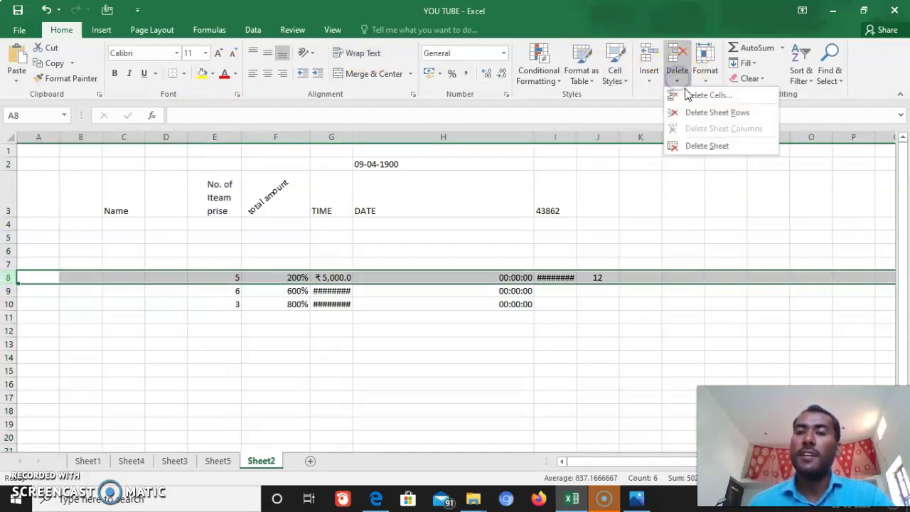
{"action": "left_click", "coordinate": [702, 114]}
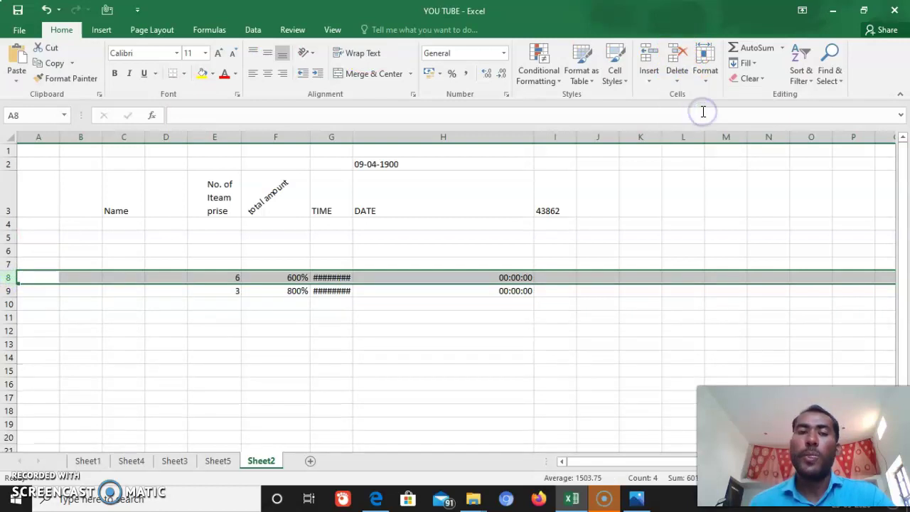
{"action": "left_click", "coordinate": [680, 88]}
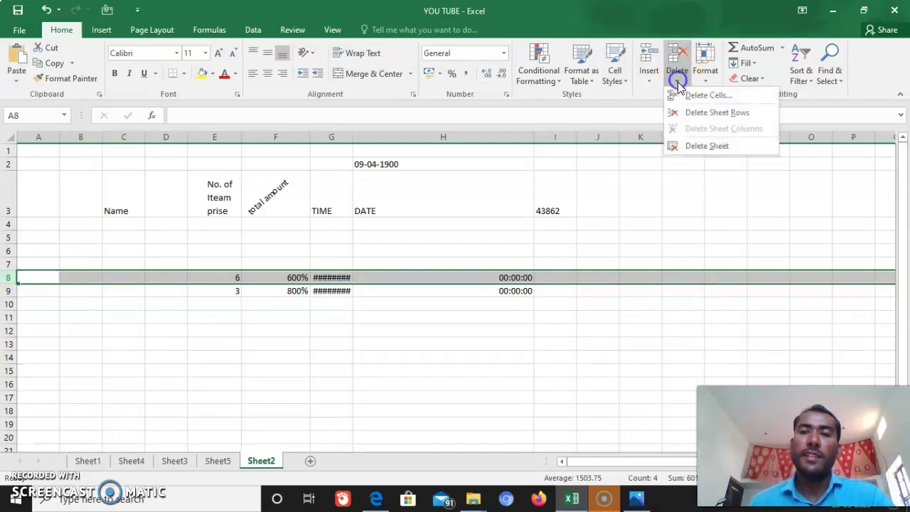
{"action": "left_click", "coordinate": [688, 114]}
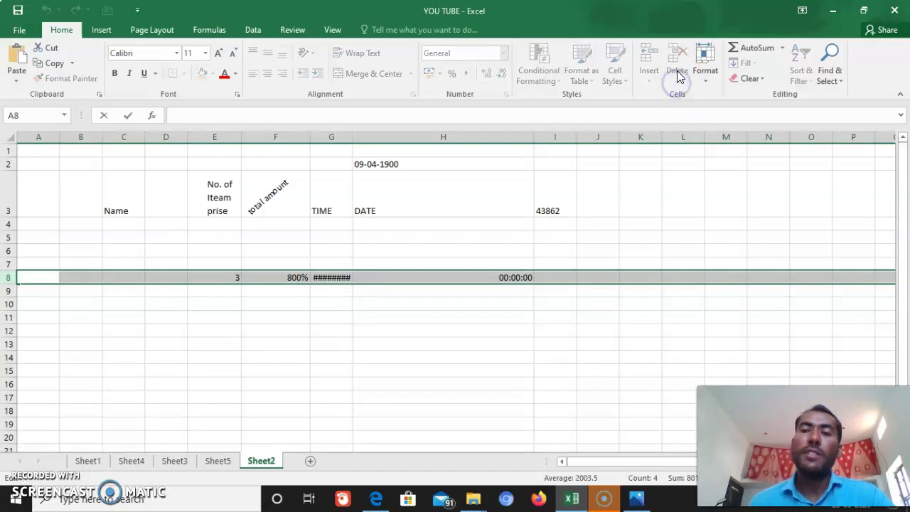
Step: Delete Sheet2 permanently, confirming the warning
{"action": "left_click", "coordinate": [572, 211]}
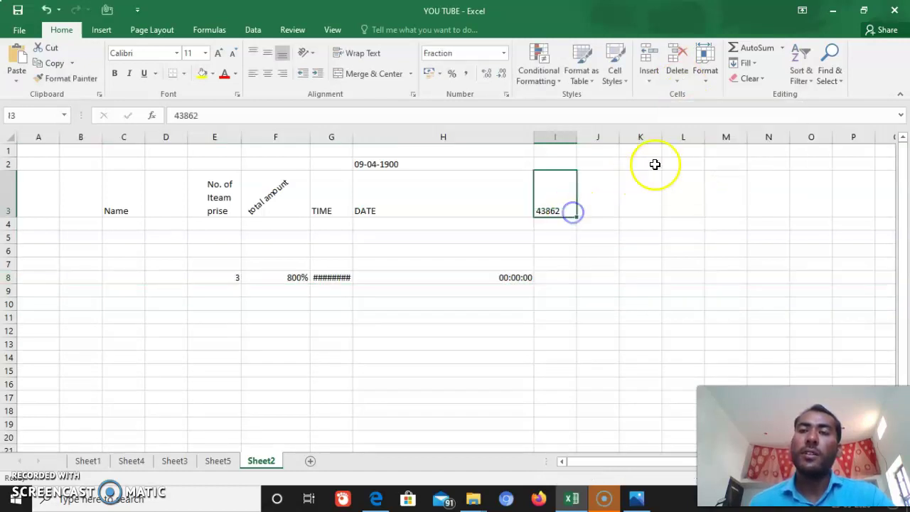
{"action": "left_click", "coordinate": [677, 86]}
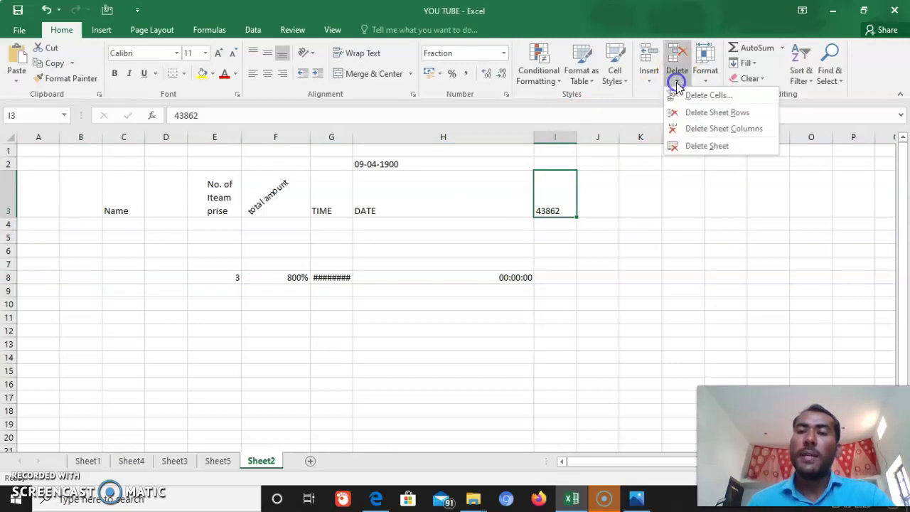
{"action": "left_click", "coordinate": [695, 146]}
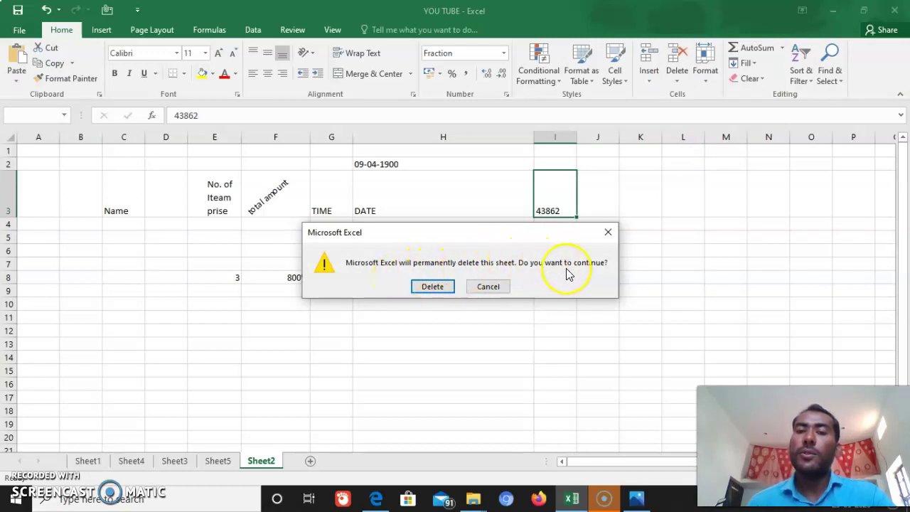
{"action": "left_click", "coordinate": [433, 286]}
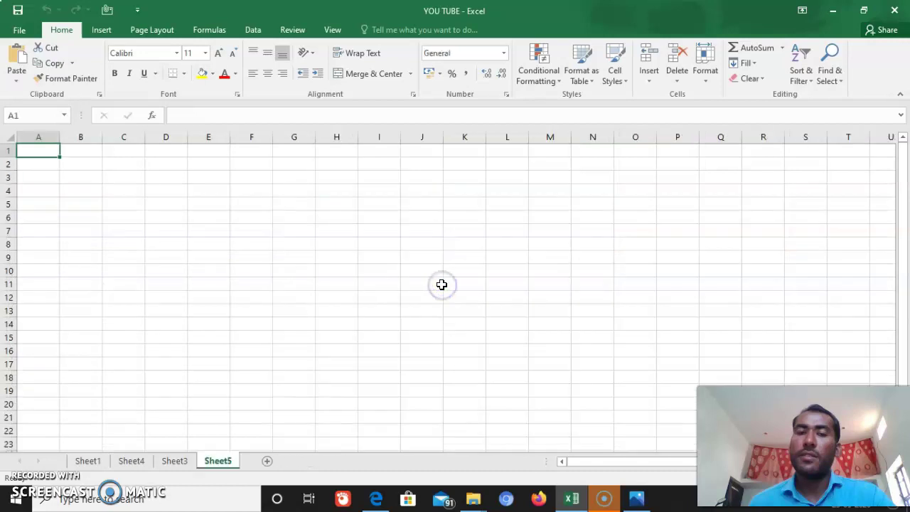
{"action": "left_click", "coordinate": [679, 78]}
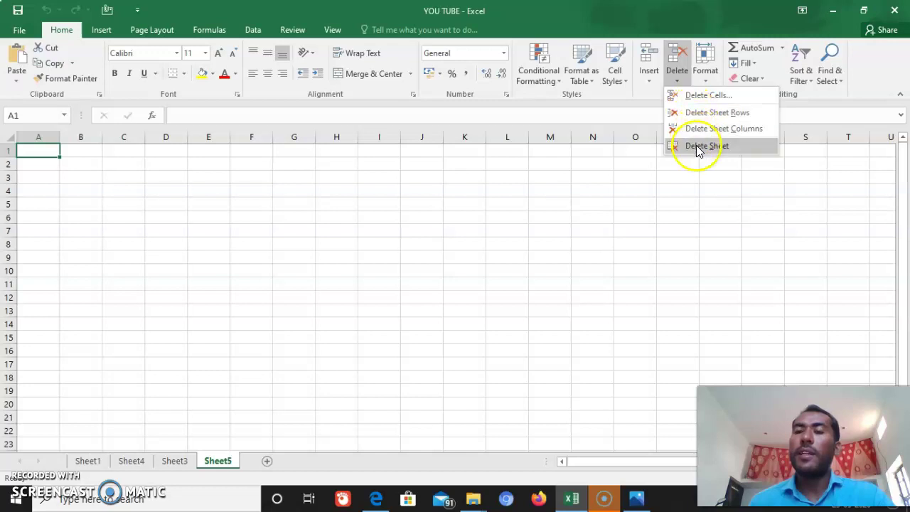
{"action": "left_click", "coordinate": [650, 87]}
{"action": "left_click", "coordinate": [649, 84]}
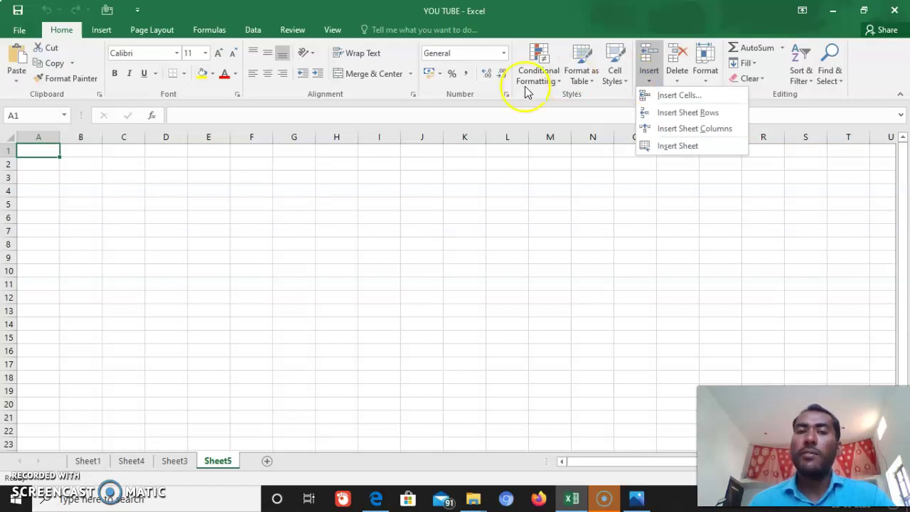
{"action": "left_click", "coordinate": [472, 57]}
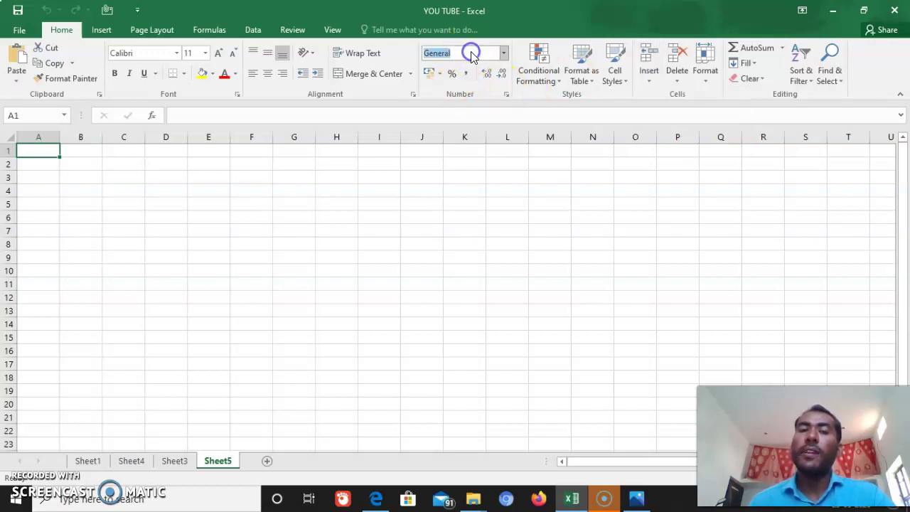
{"action": "left_click", "coordinate": [504, 54]}
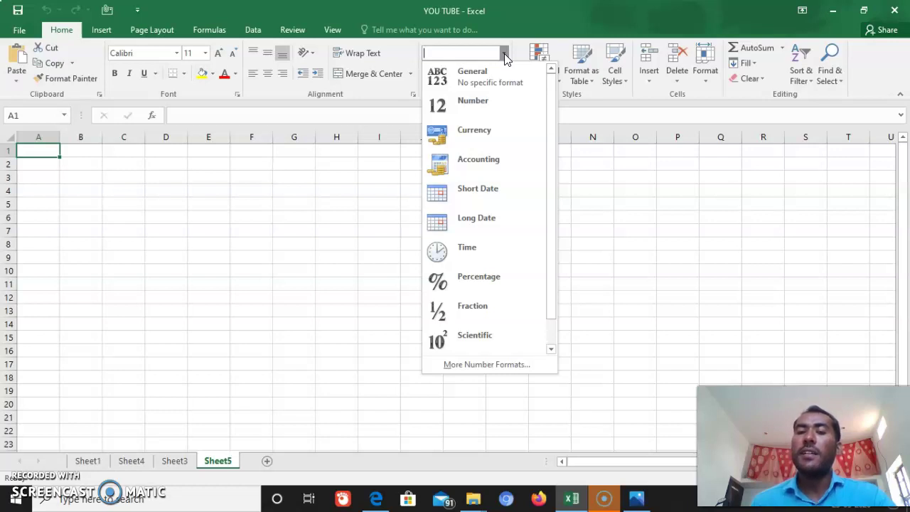
{"action": "left_click", "coordinate": [615, 214]}
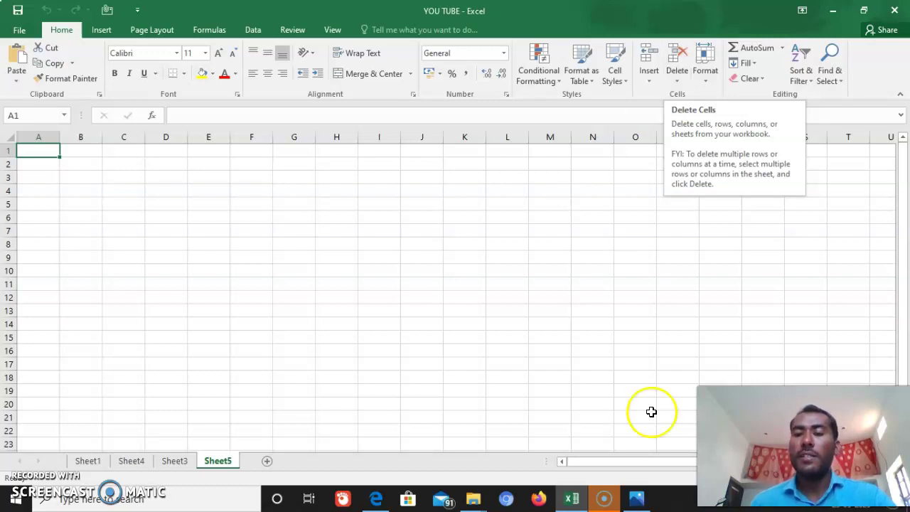
Step: Switch between Photos and Excel, ending with Slide1.JPG shown in front
{"action": "left_click", "coordinate": [636, 499]}
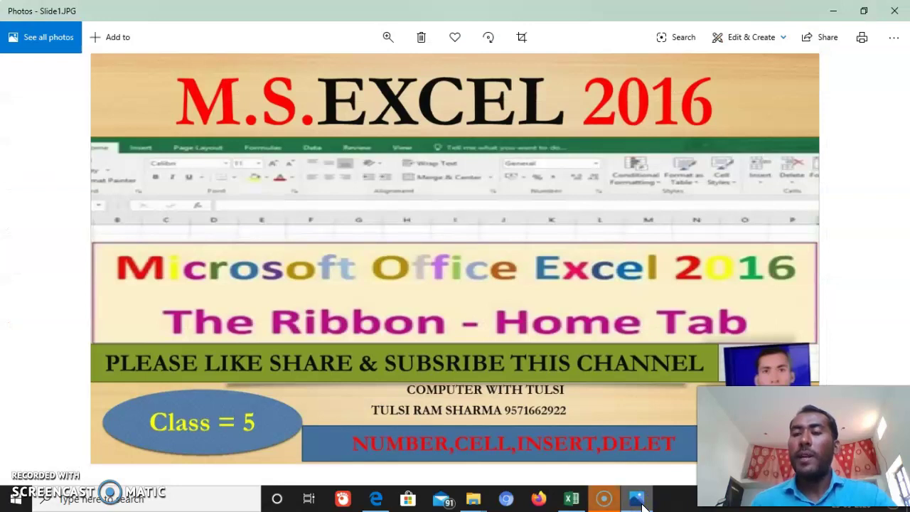
{"action": "left_click", "coordinate": [571, 498]}
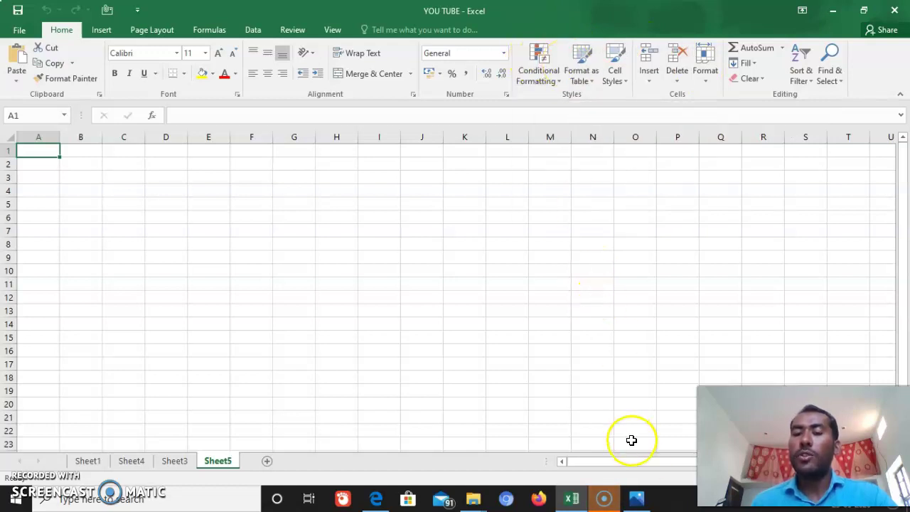
{"action": "left_click", "coordinate": [632, 506]}
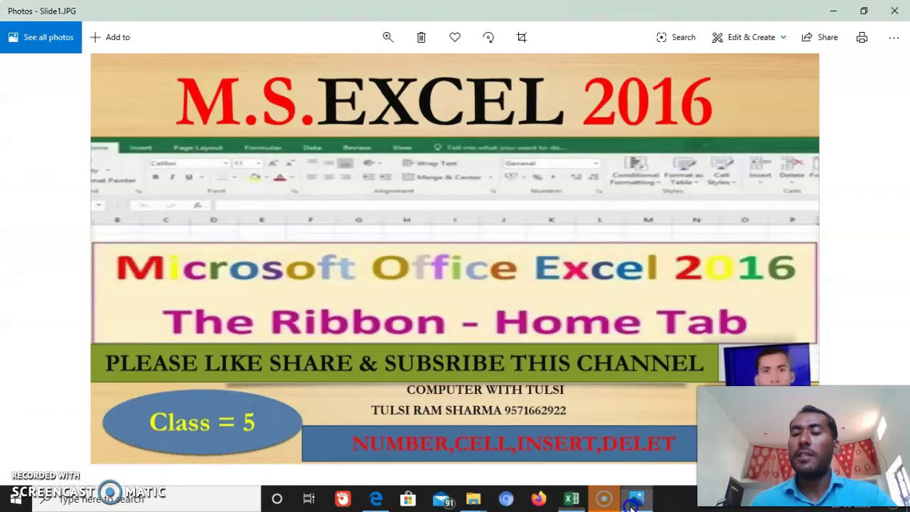